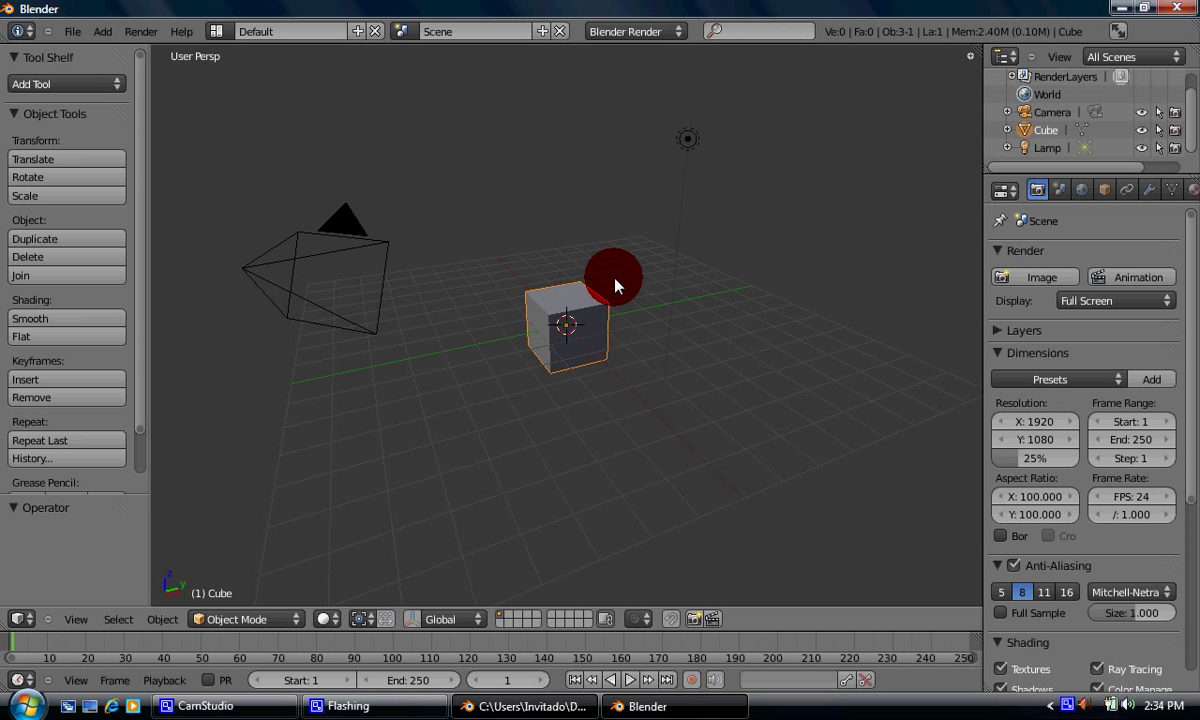
middle_click_drag(615, 285, 455, 288)
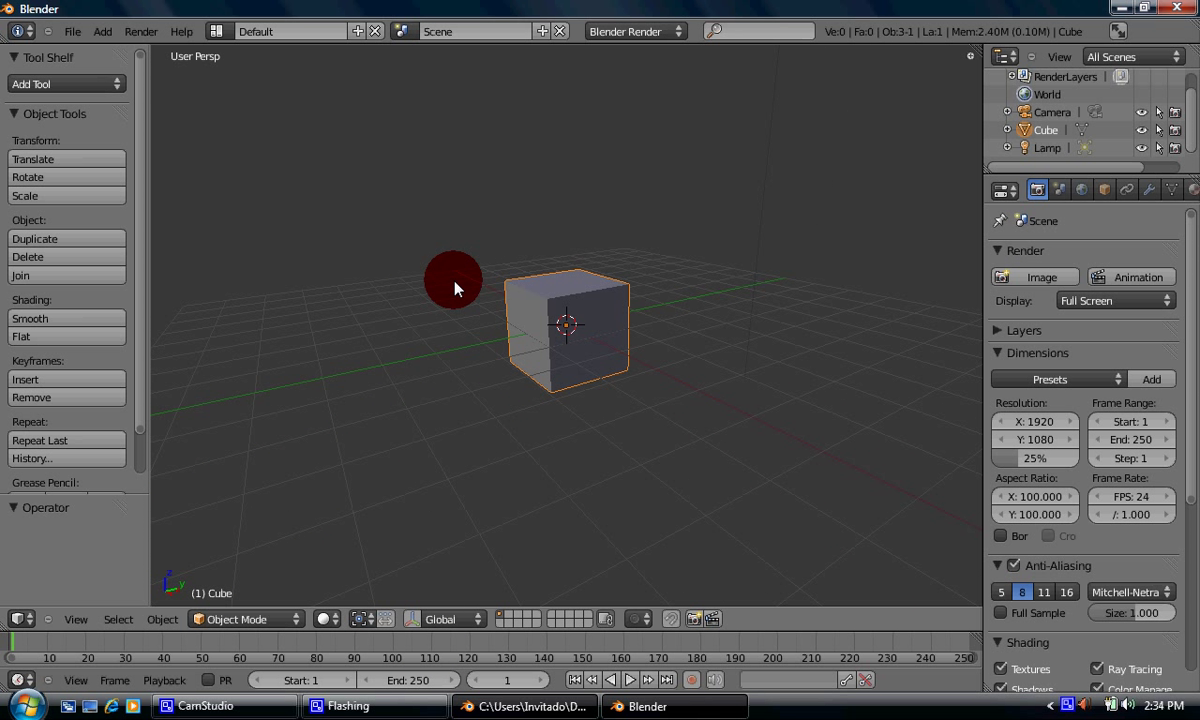
middle_click_drag(530, 281, 506, 402)
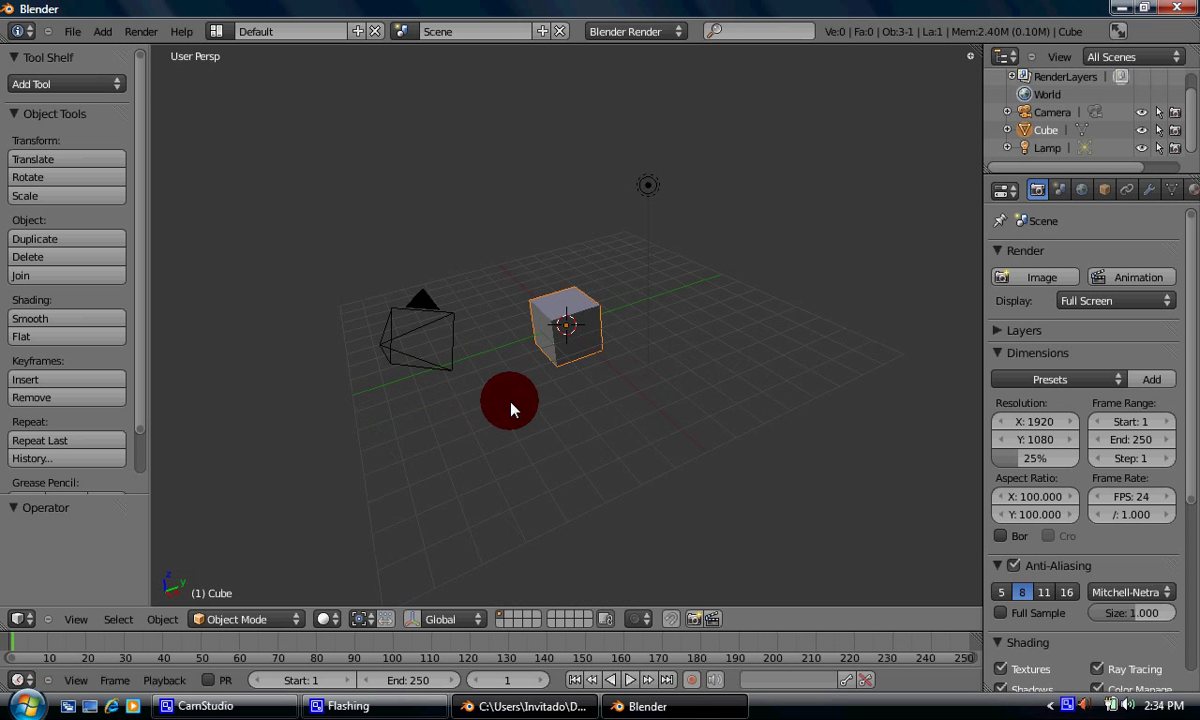
scroll(506, 402, "up", 5)
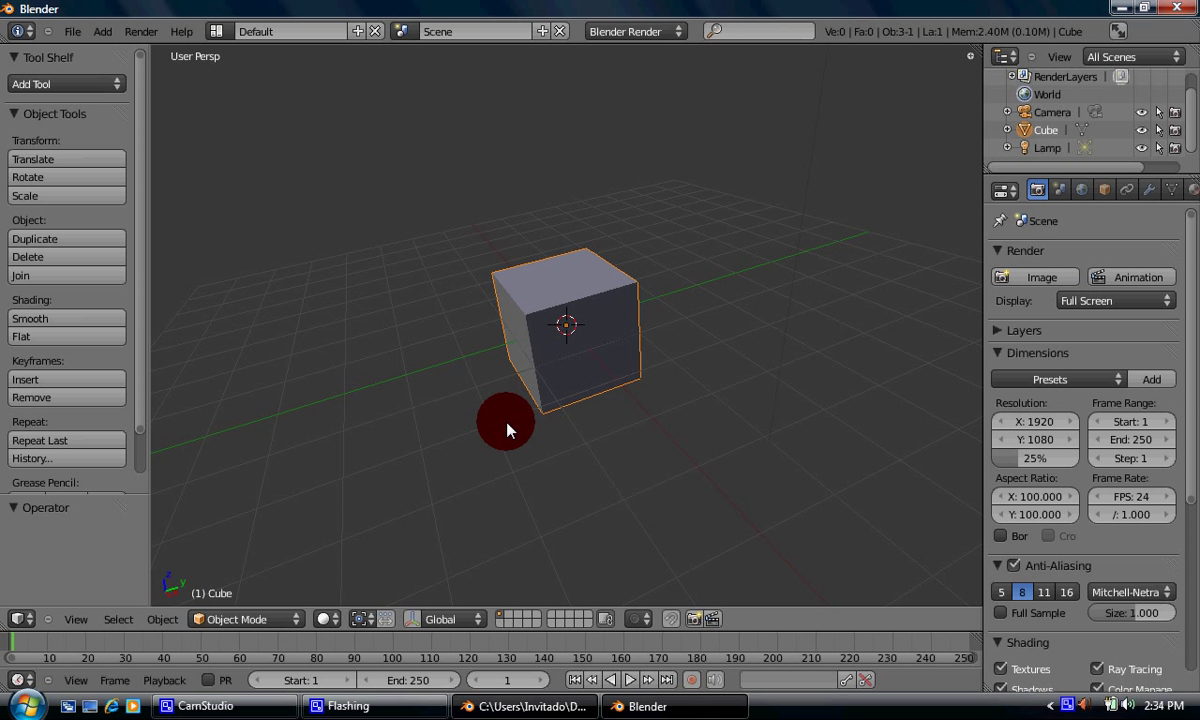
scroll(507, 424, "down", 6)
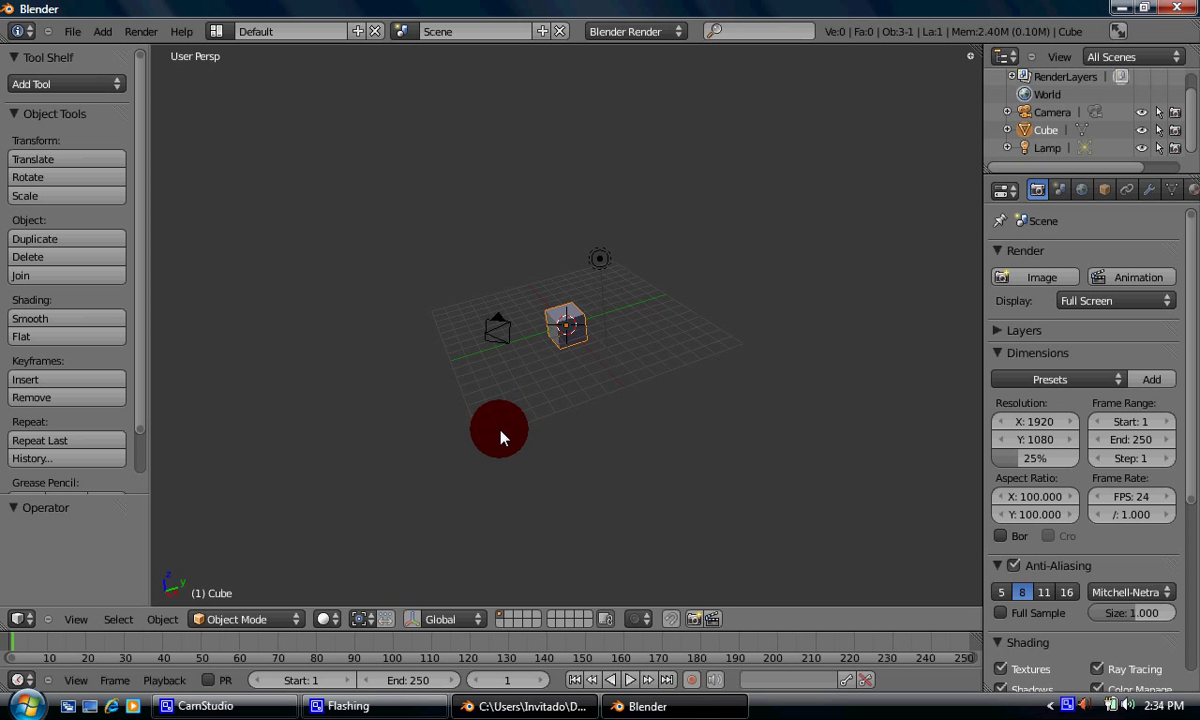
left_click(649, 704)
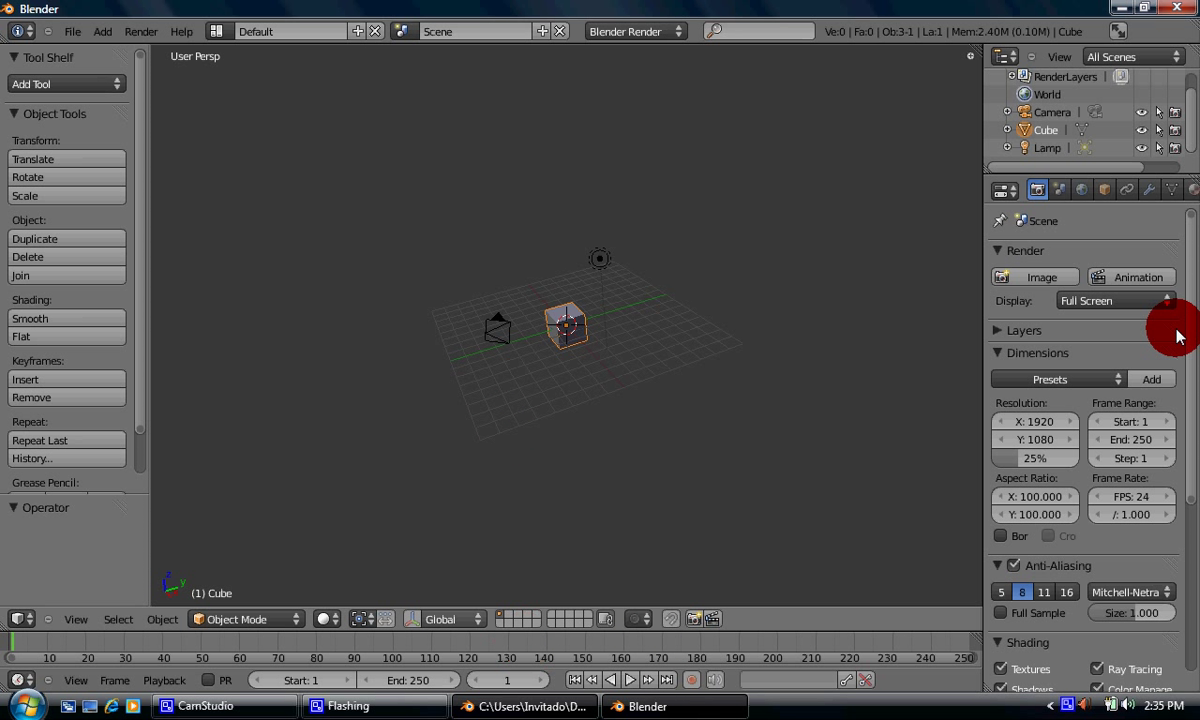
left_click(1049, 128)
left_click(1045, 131)
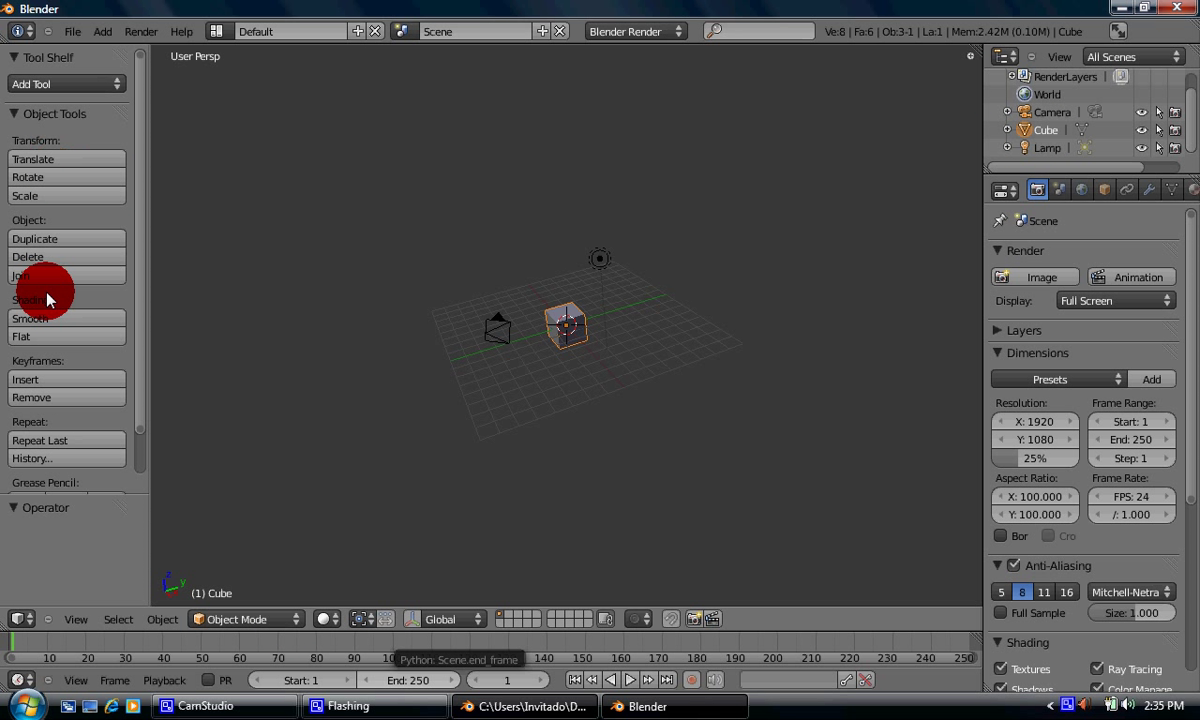
left_click_drag(137, 138, 139, 231)
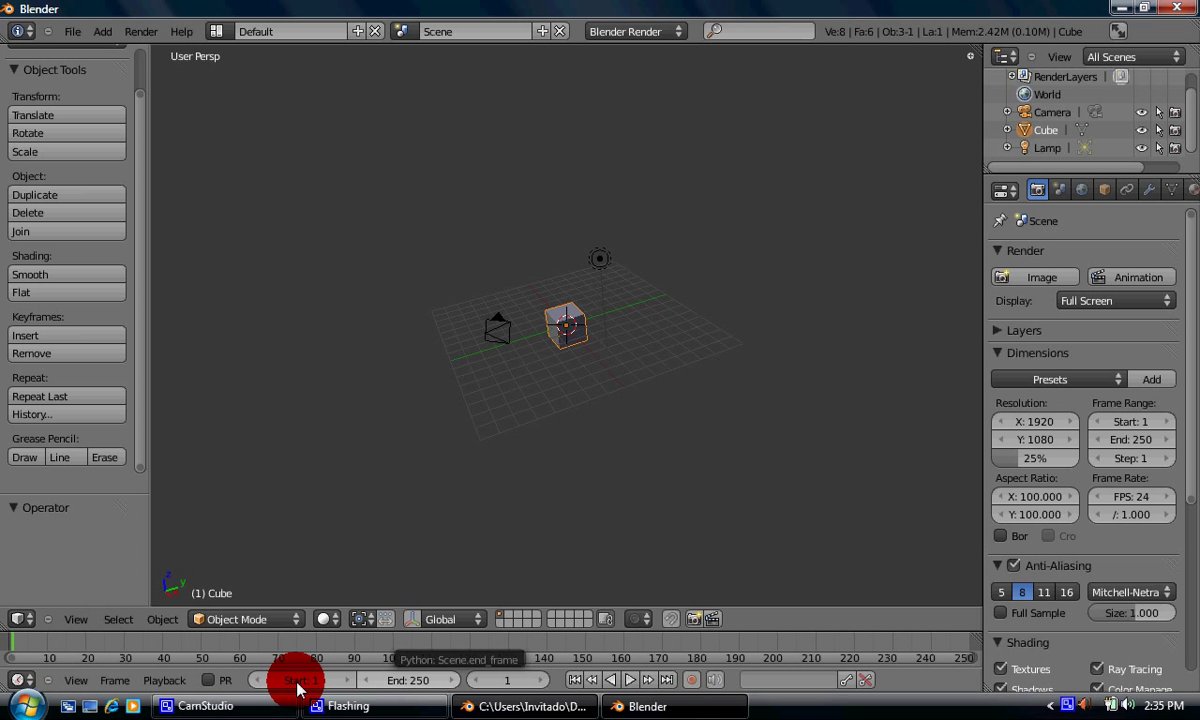
scroll(724, 332, "up", 3)
scroll(724, 332, "up", 3)
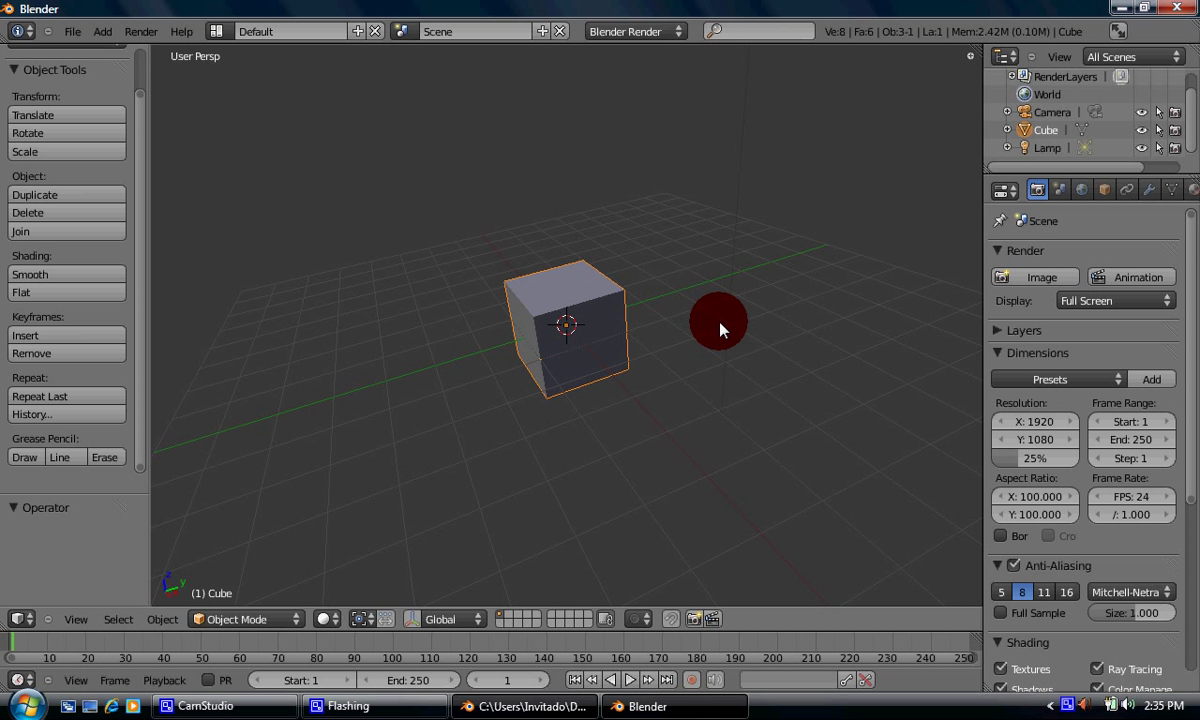
scroll(722, 330, "down", 6)
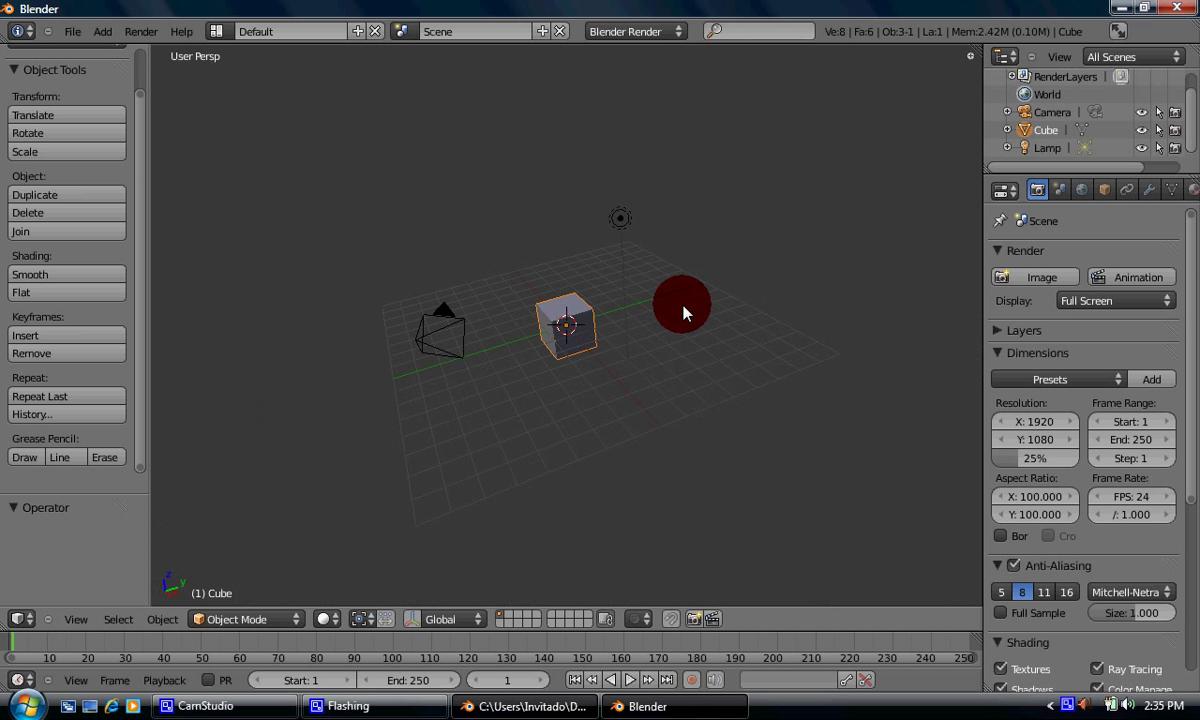
middle_click_drag(683, 313, 646, 243)
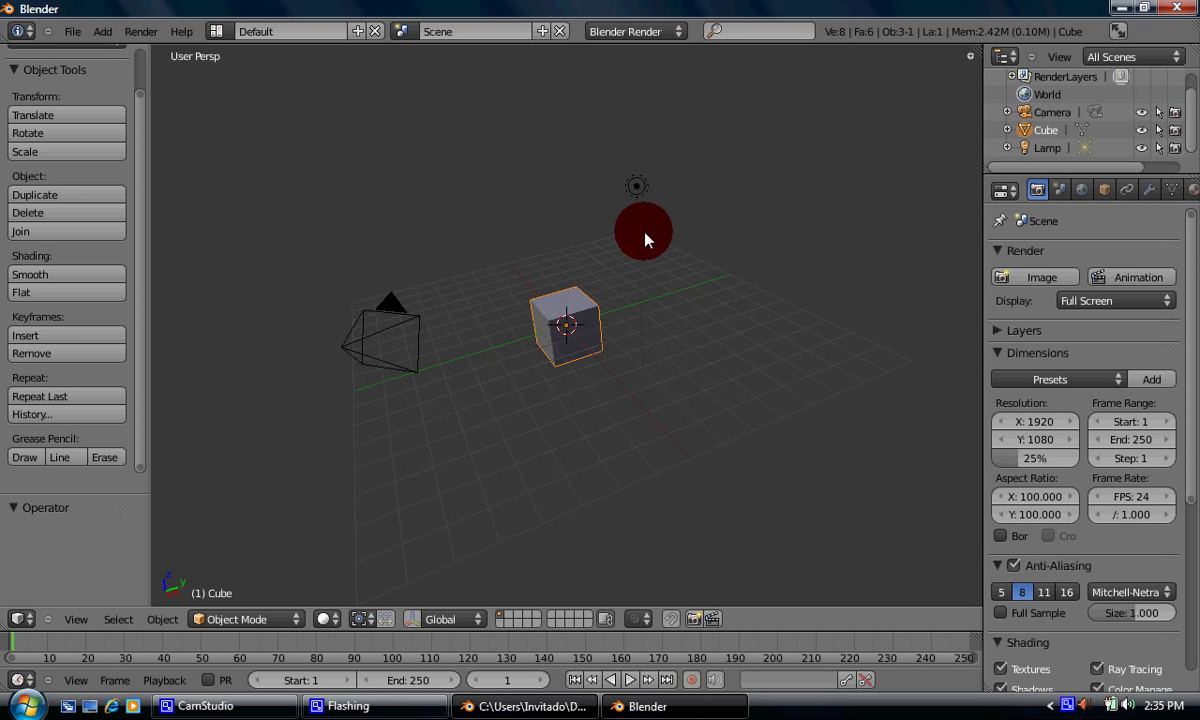
Step: Delete the default cube and add a Text object at the origin through the 'add' search
key("x")
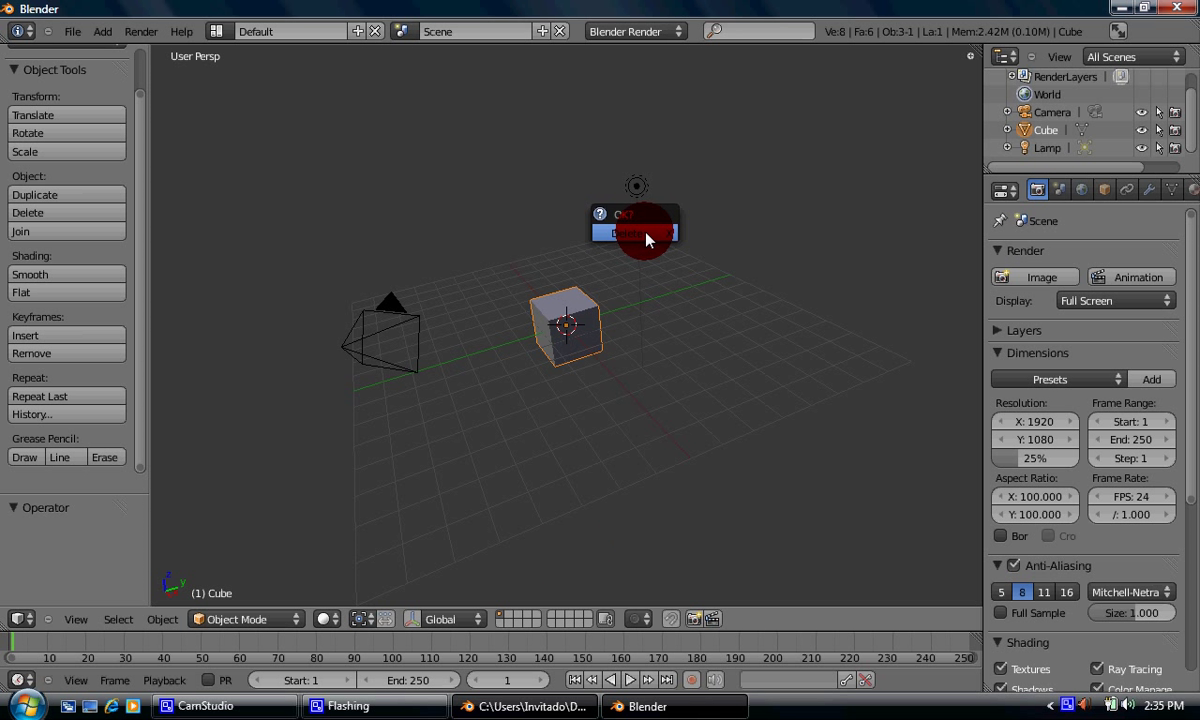
left_click(646, 236)
key("space")
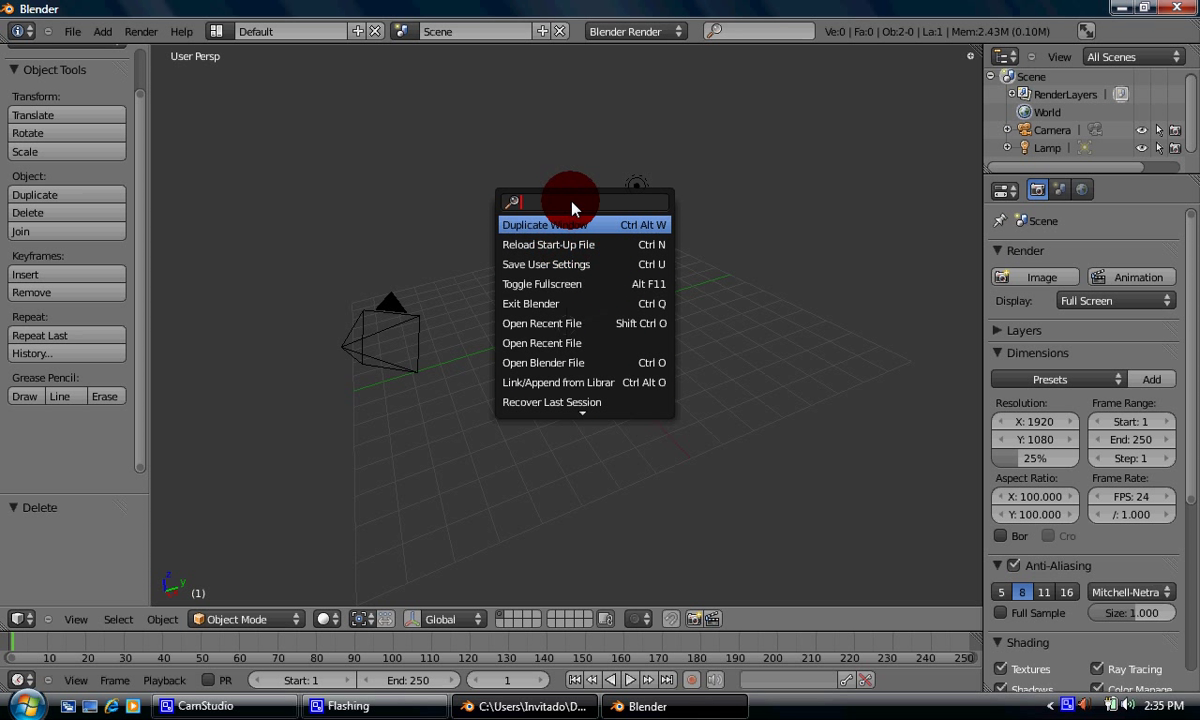
type("add")
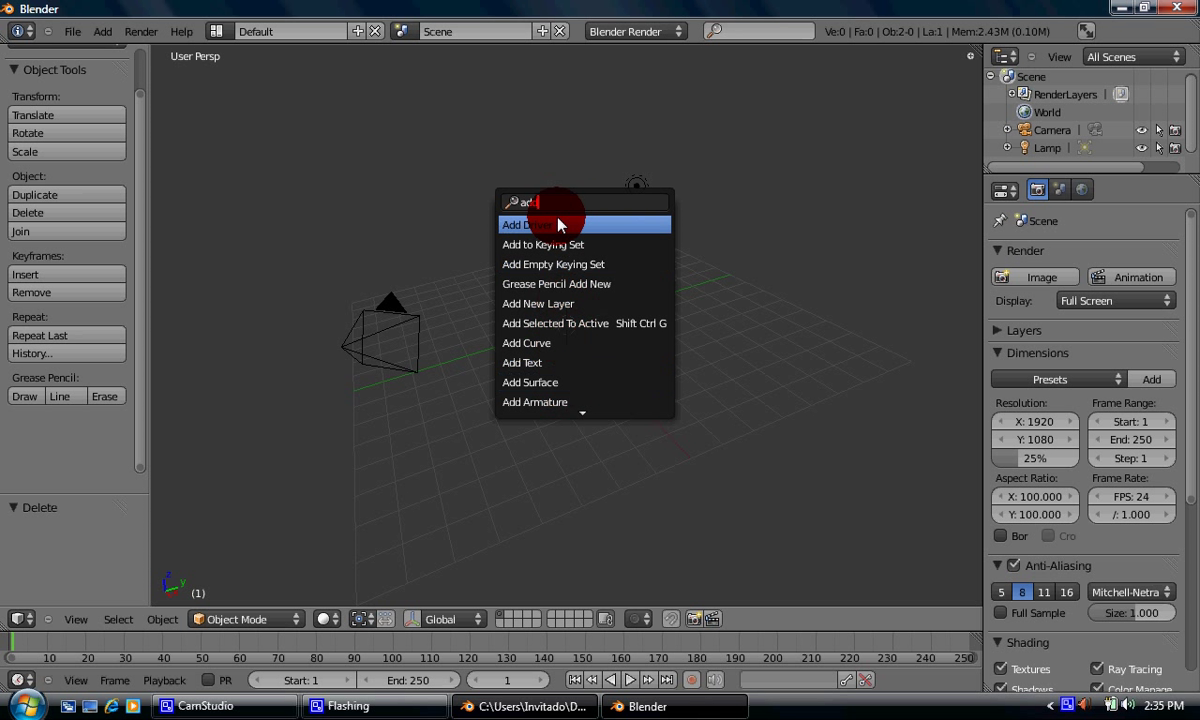
left_click(533, 366)
middle_click_drag(571, 429, 550, 369)
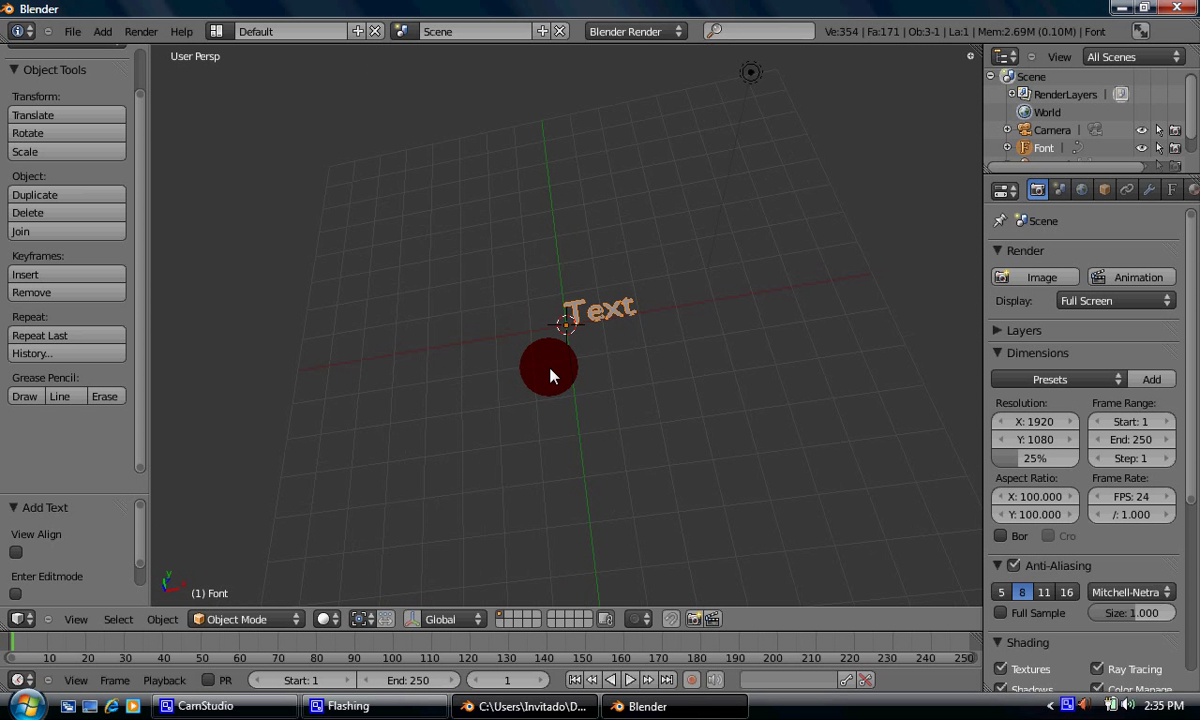
Step: Delete the Text object to empty the scene, then browse the Add menu
key("x")
left_click(538, 368)
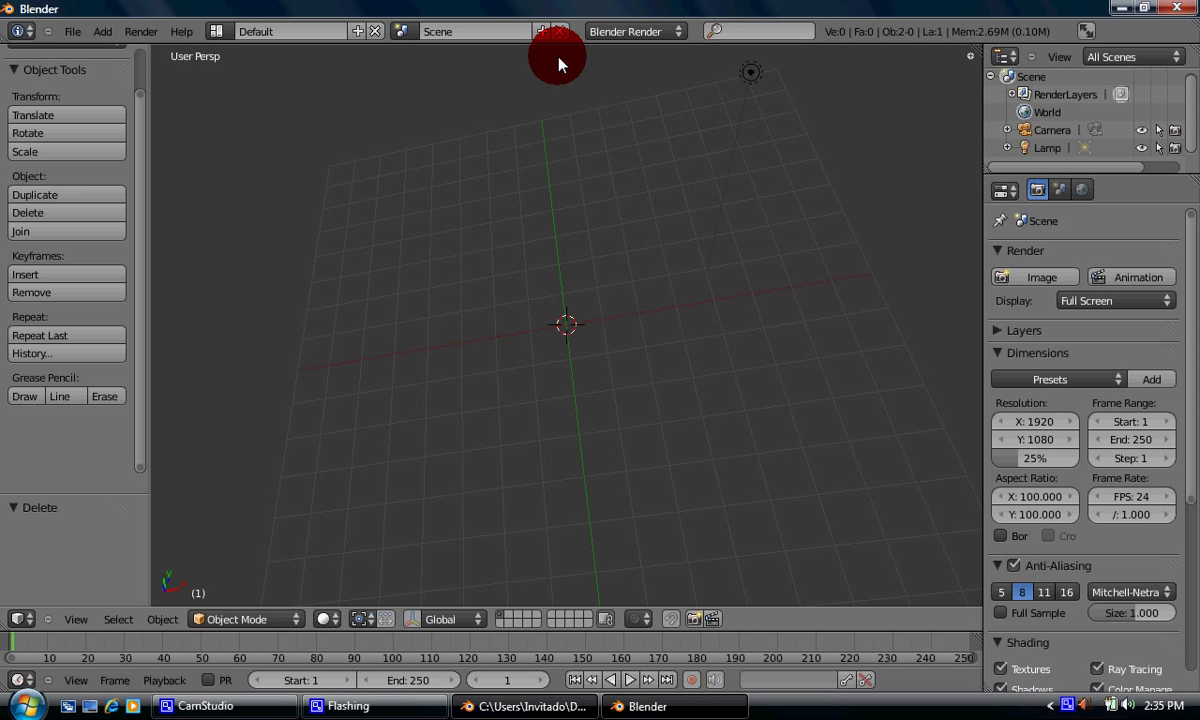
left_click(100, 32)
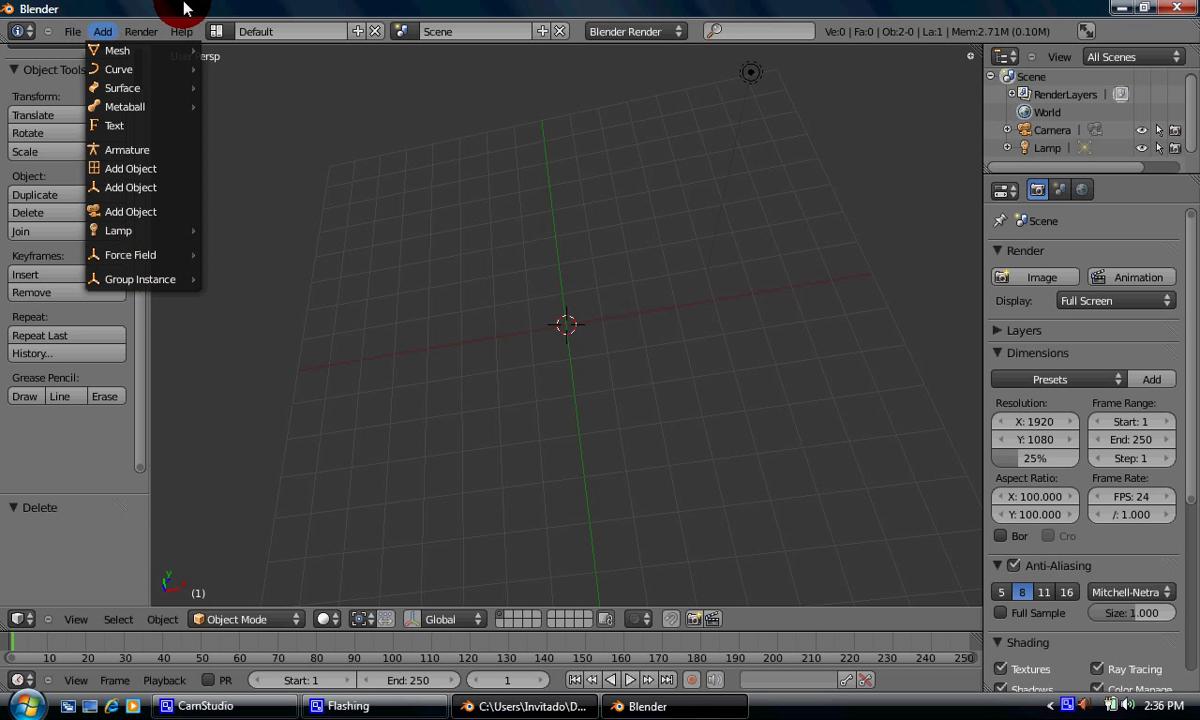
mouse_move(140, 50)
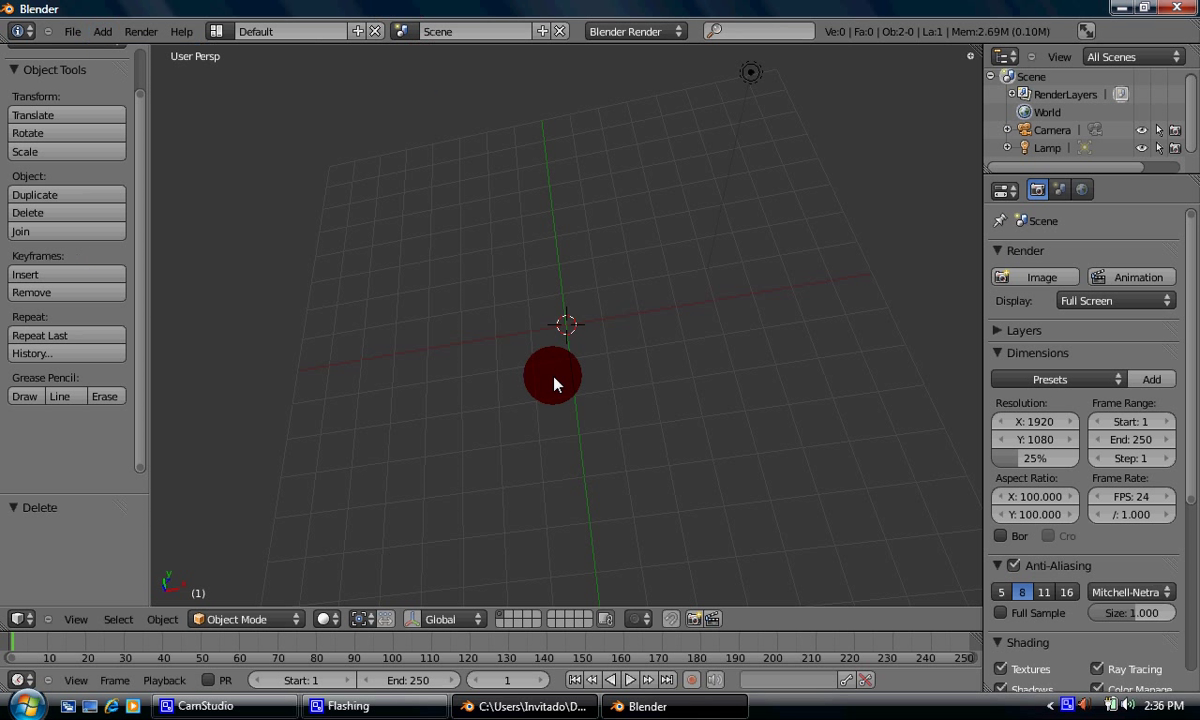
key("shift+a")
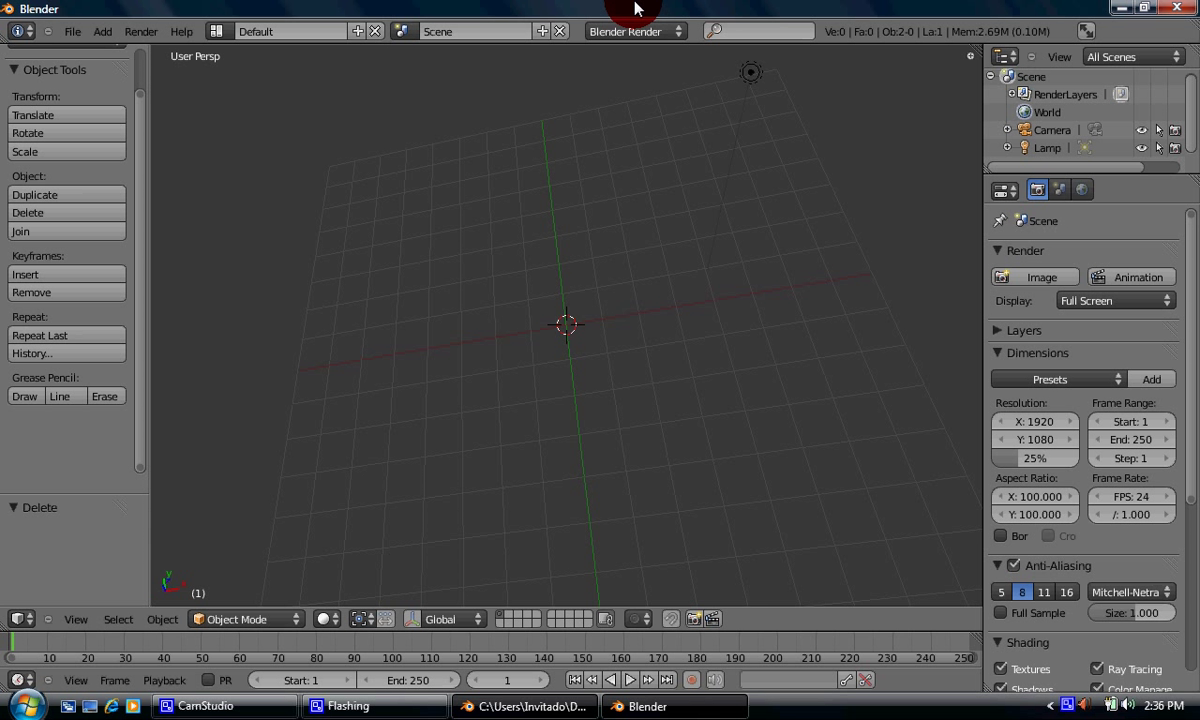
Step: Scroll the Render properties down to the Output settings
middle_click_drag(481, 457, 510, 450)
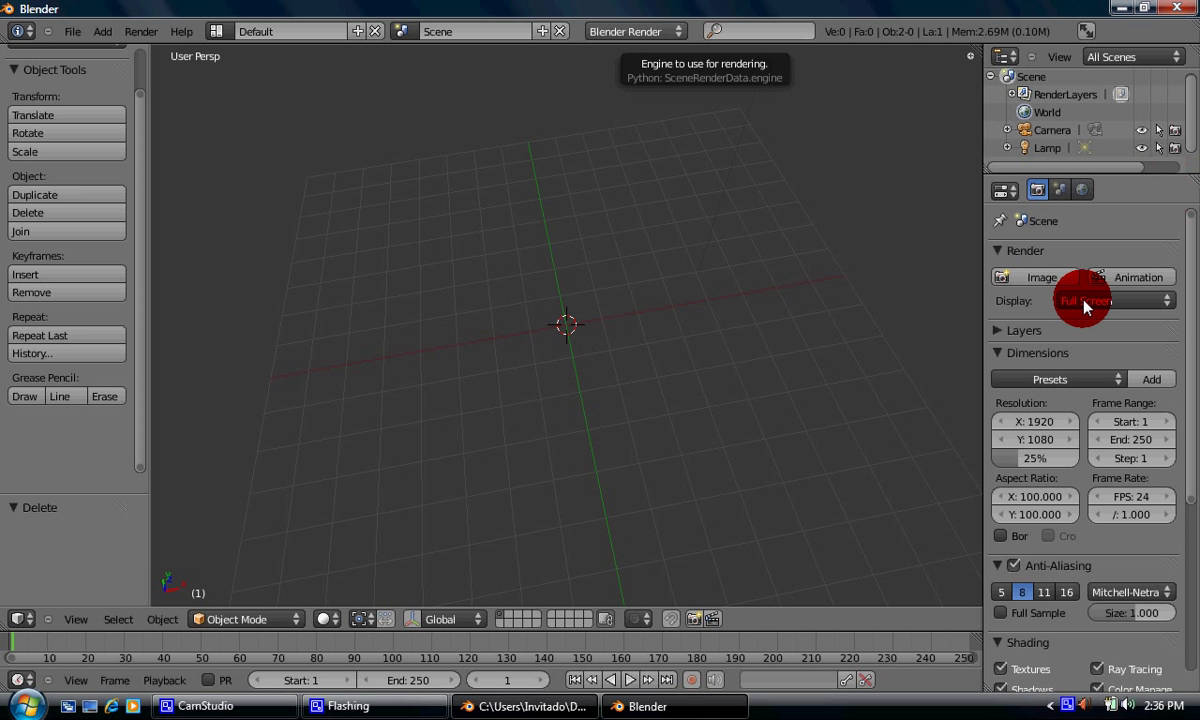
scroll(1080, 643, "down", 1)
scroll(1081, 643, "down", 1)
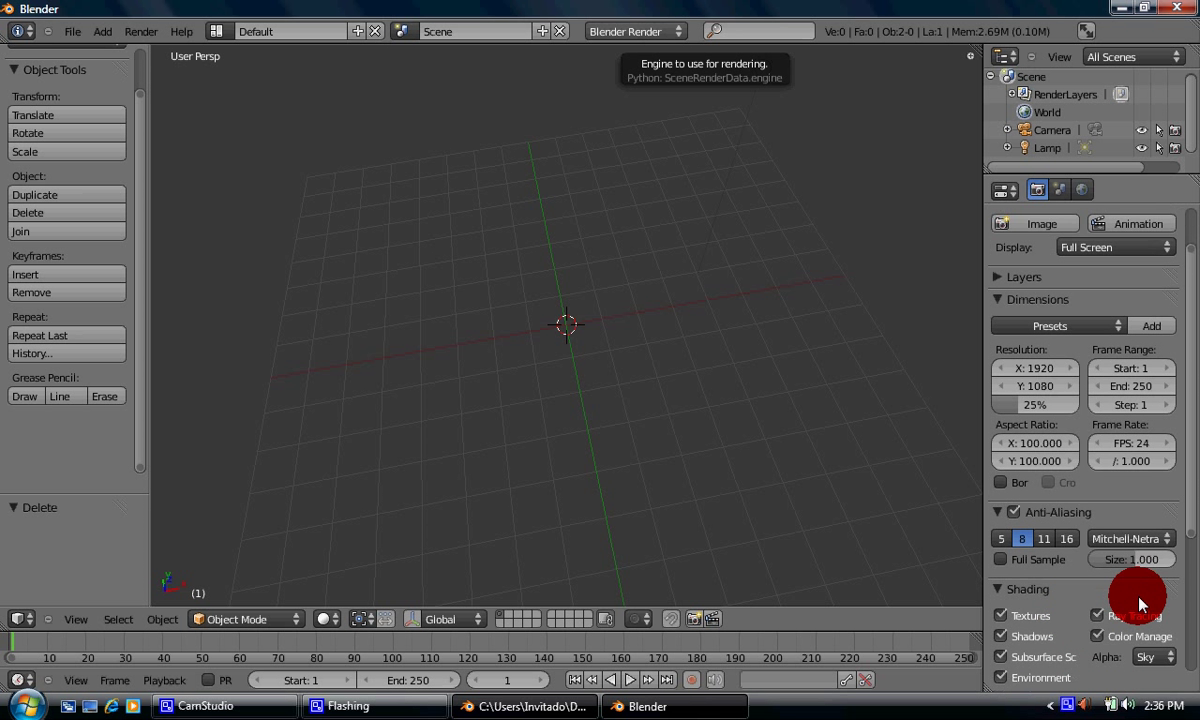
scroll(1139, 604, "down", 1)
scroll(1190, 470, "down", 5)
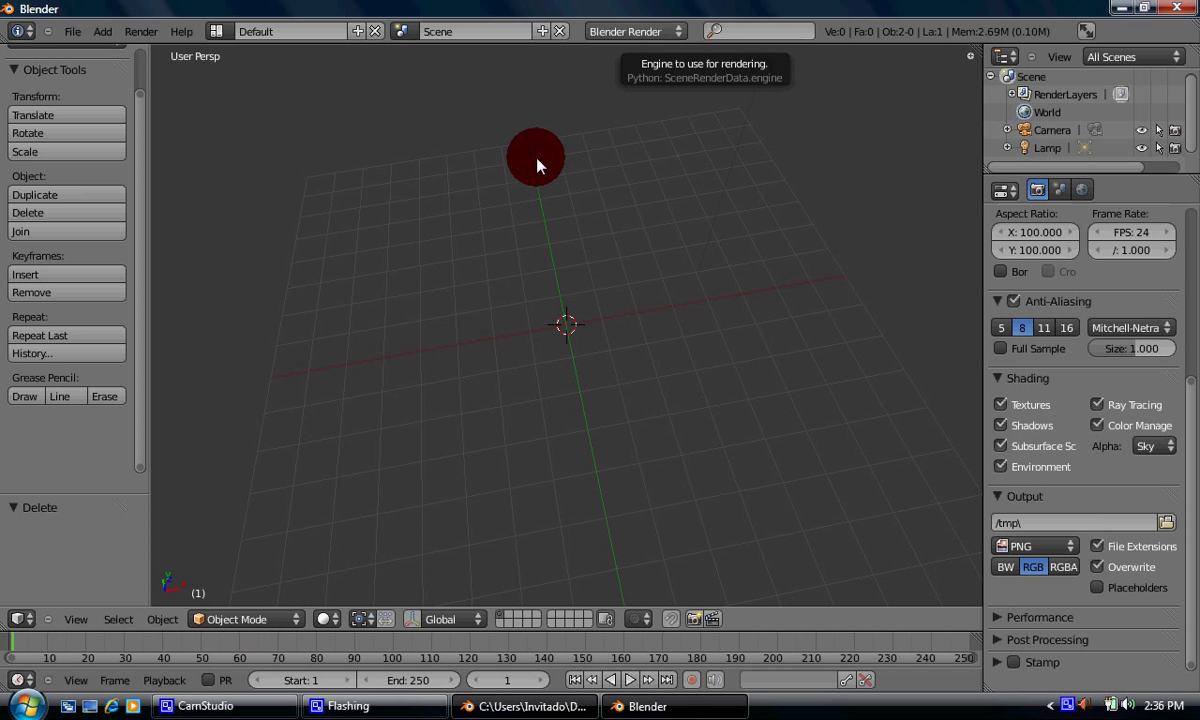
Step: Add a Monkey mesh to the empty scene
key("shift+a")
mouse_move(537, 160)
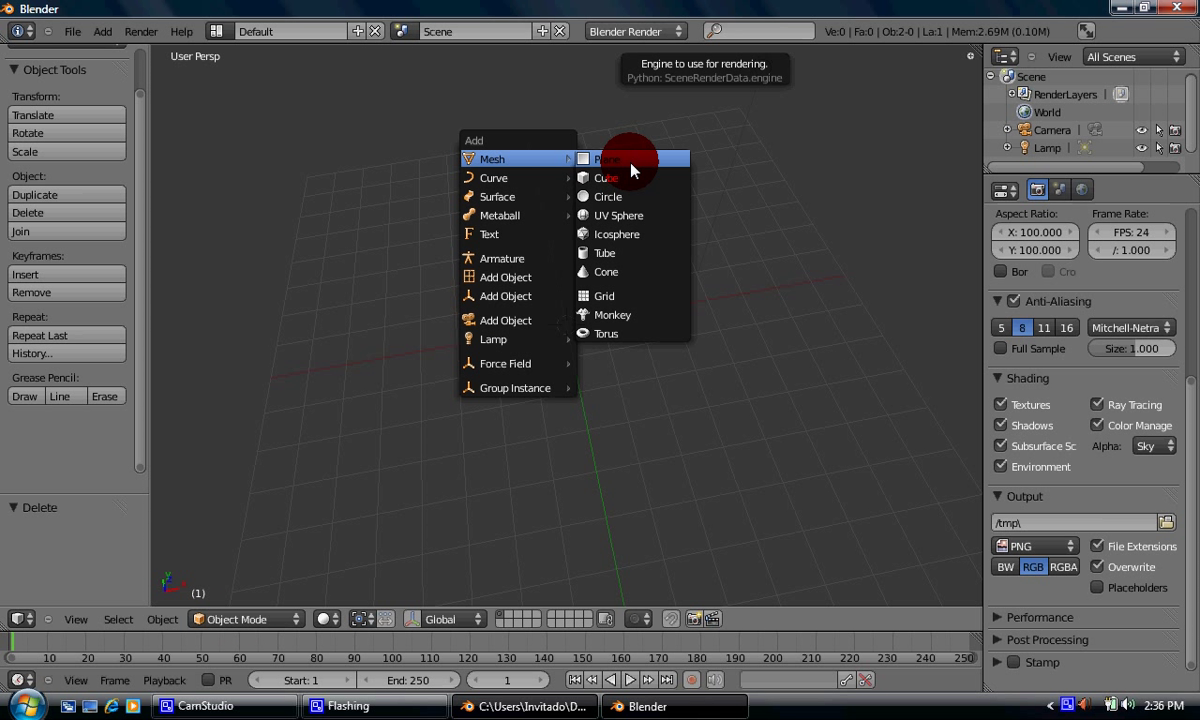
left_click(616, 320)
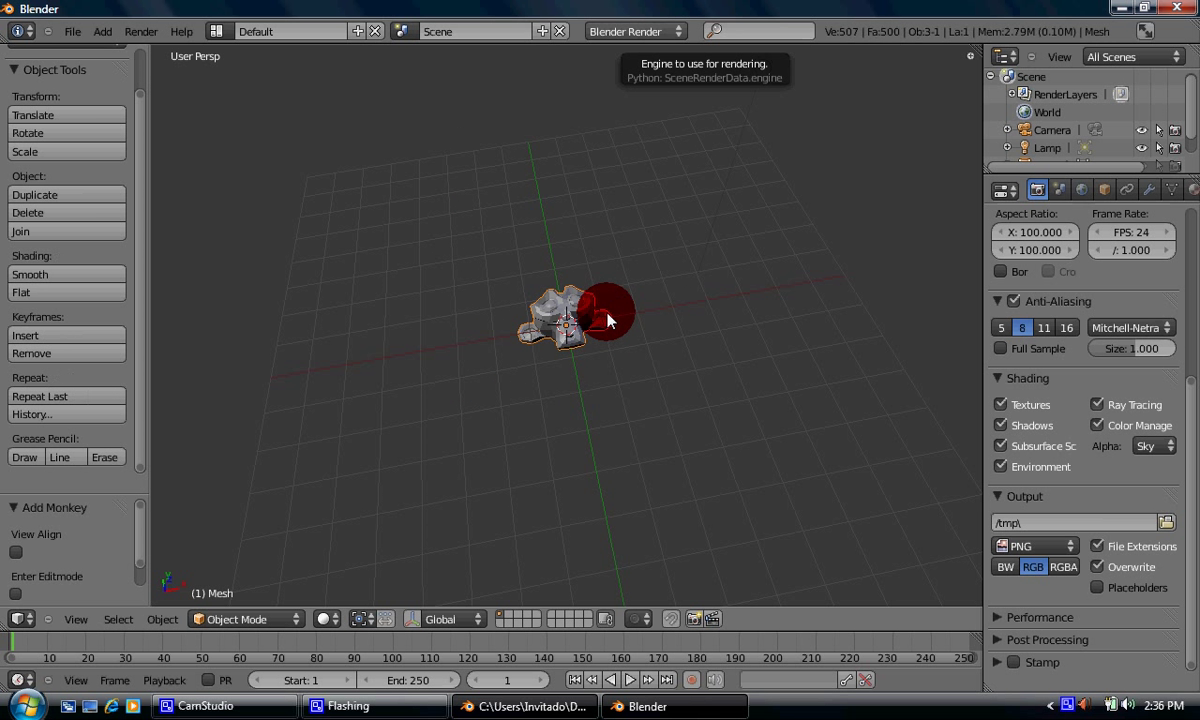
middle_click_drag(607, 320, 362, 546)
Step: Switch the monkey into Edit Mode and orbit around its wireframe mesh
left_click(266, 620)
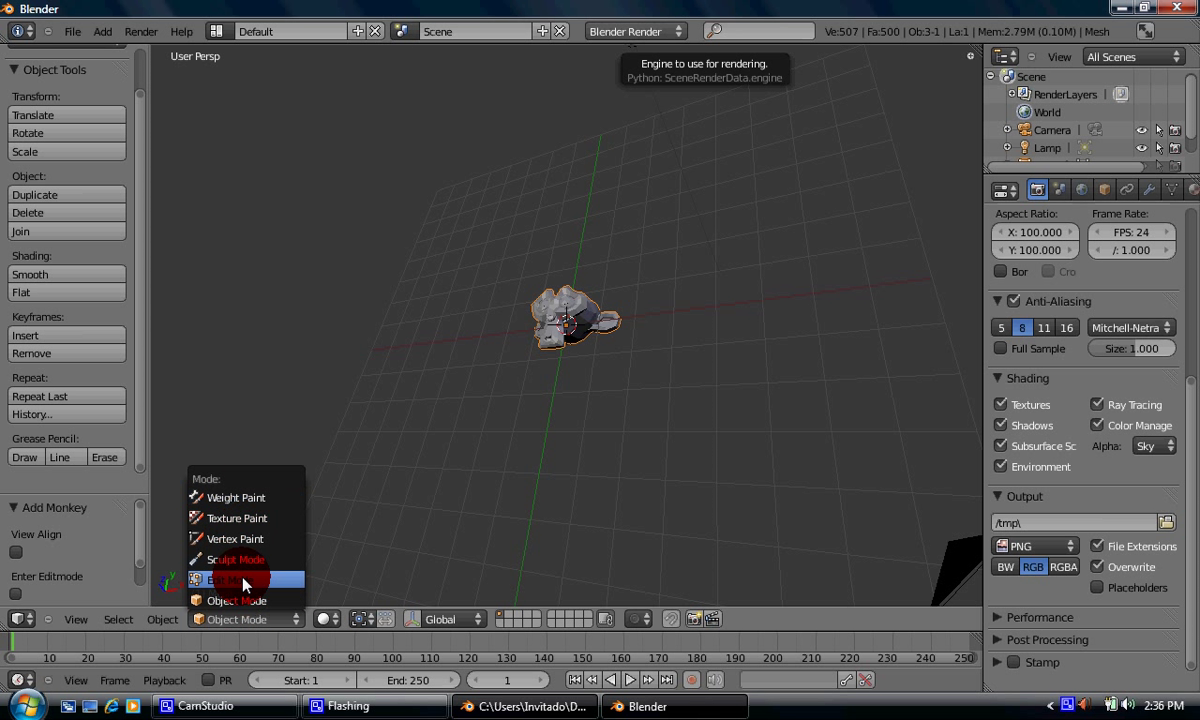
left_click(242, 580)
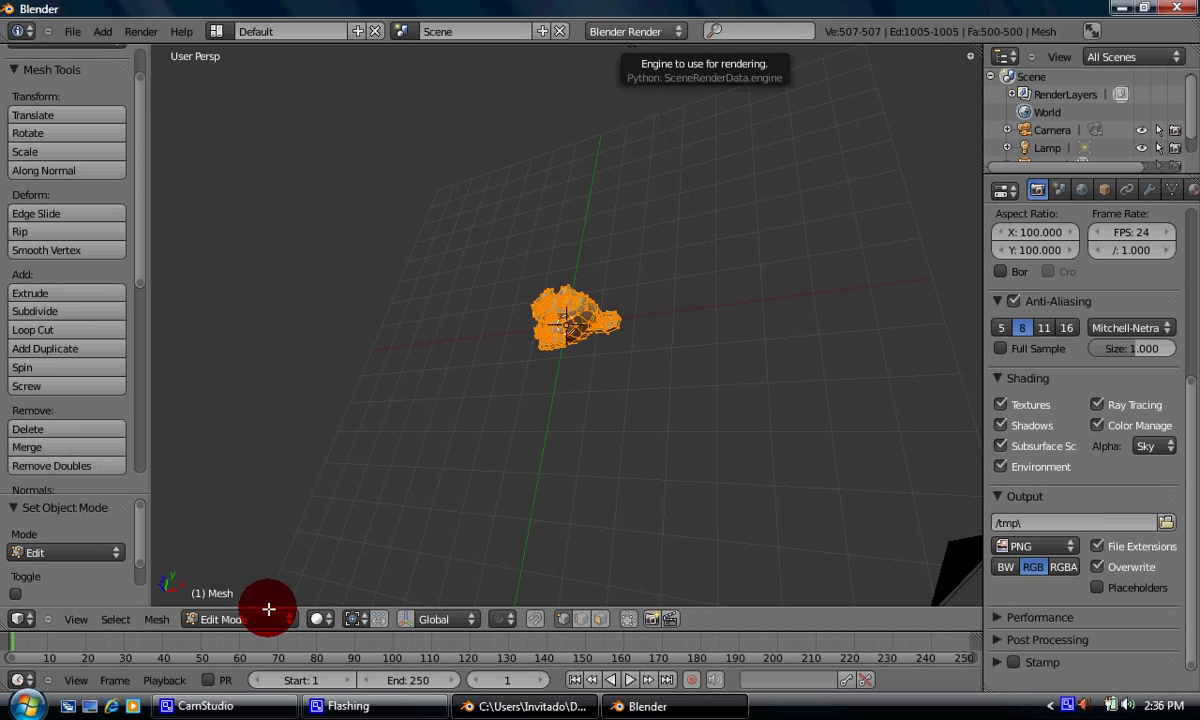
scroll(420, 254, "up", 3)
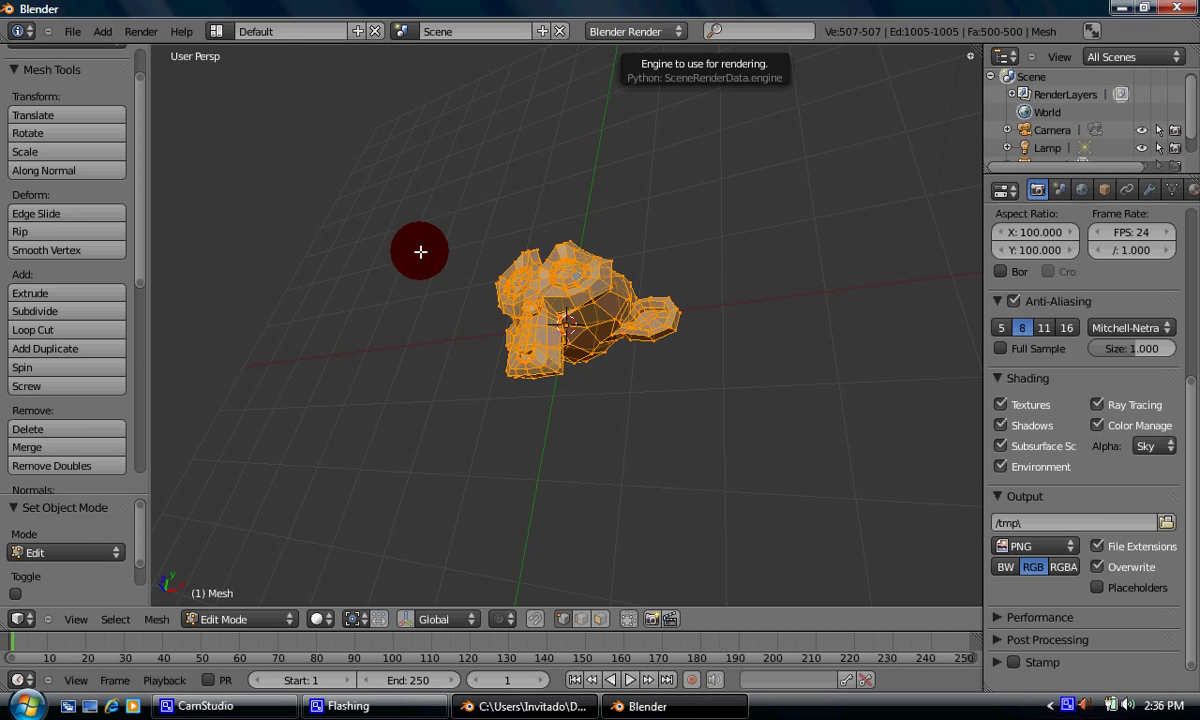
middle_click_drag(420, 252, 339, 326)
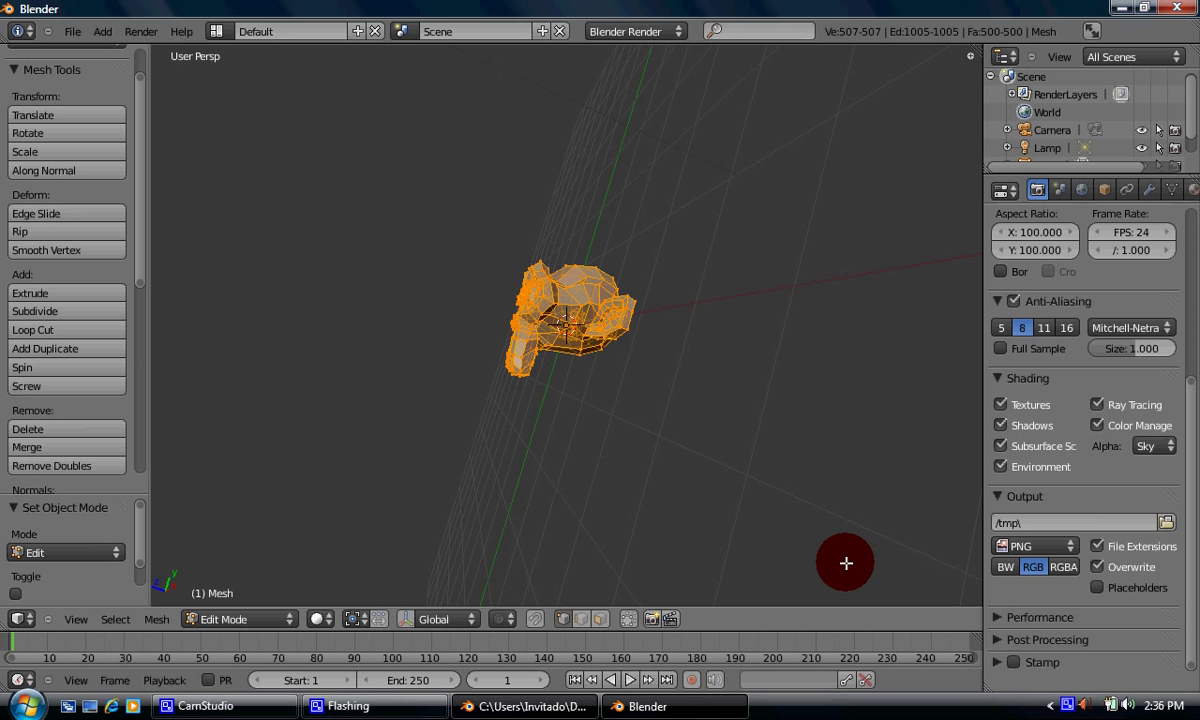
Step: Box-select the whole mesh and turn on occlusion to hide back-facing edges
key("b")
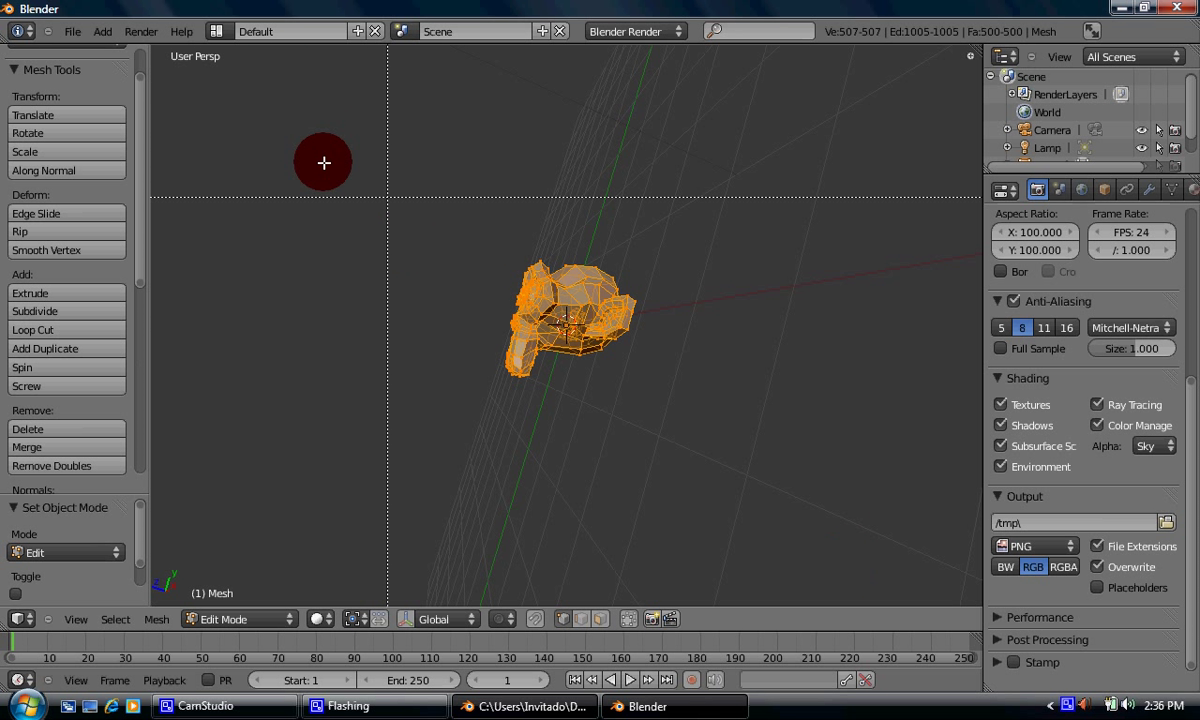
left_click_drag(312, 157, 647, 404)
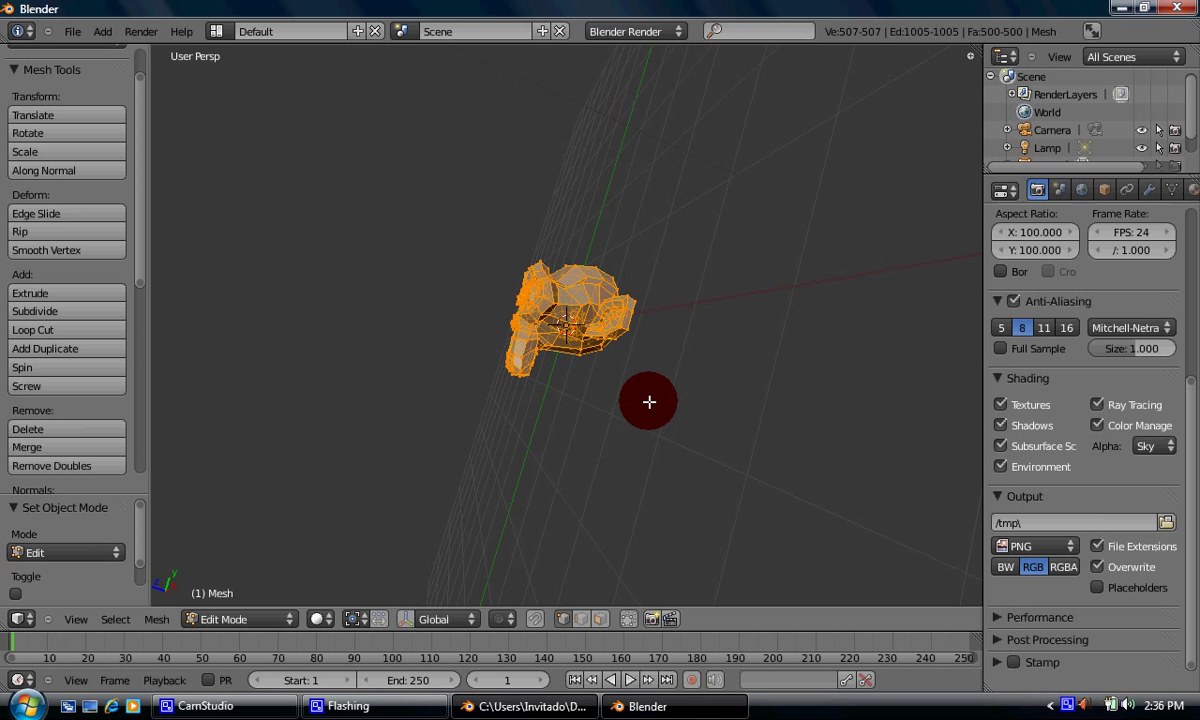
left_click(627, 625)
middle_click_drag(540, 432, 611, 314)
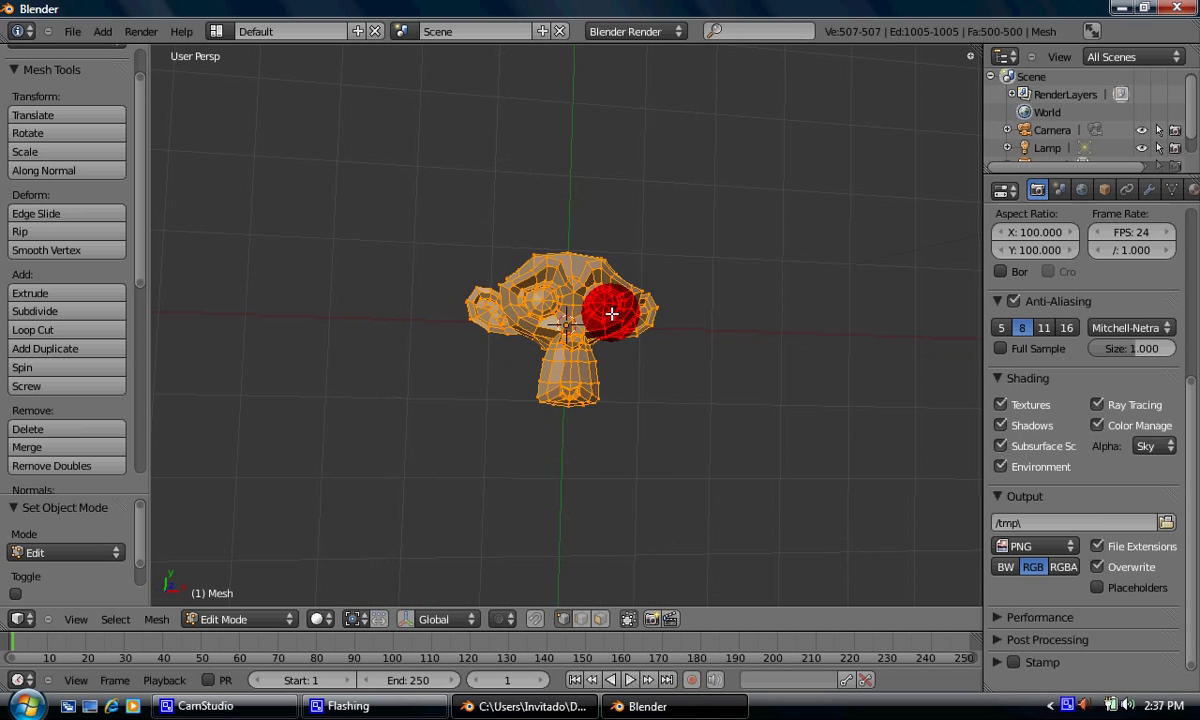
scroll(611, 314, "up", 2)
Step: Move one vertex on top of the head slightly upward and return to Object Mode
right_click(580, 249)
right_click_drag(580, 249, 580, 245)
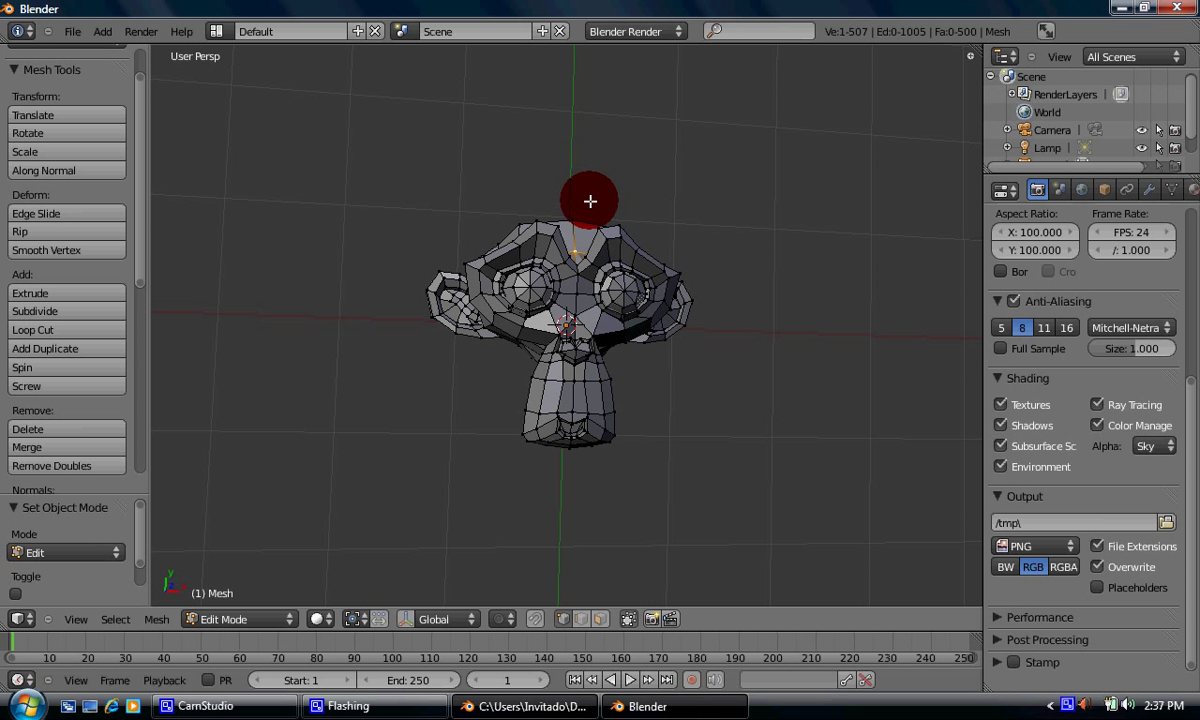
left_click(231, 619)
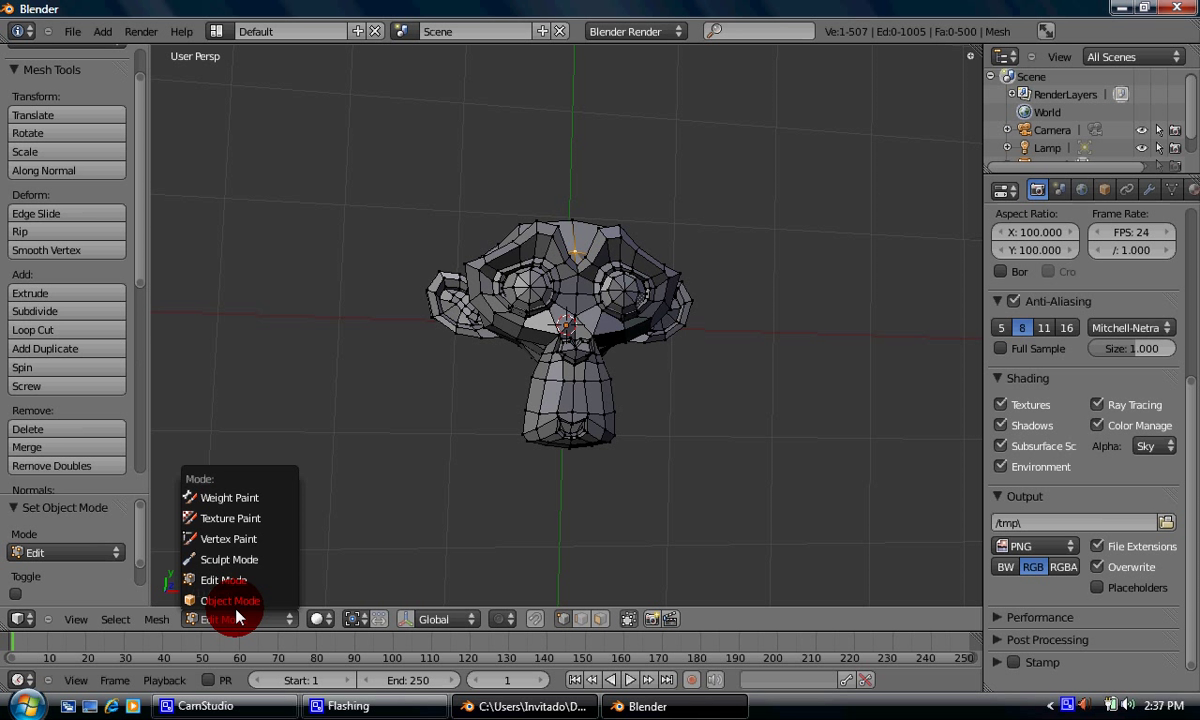
left_click(225, 605)
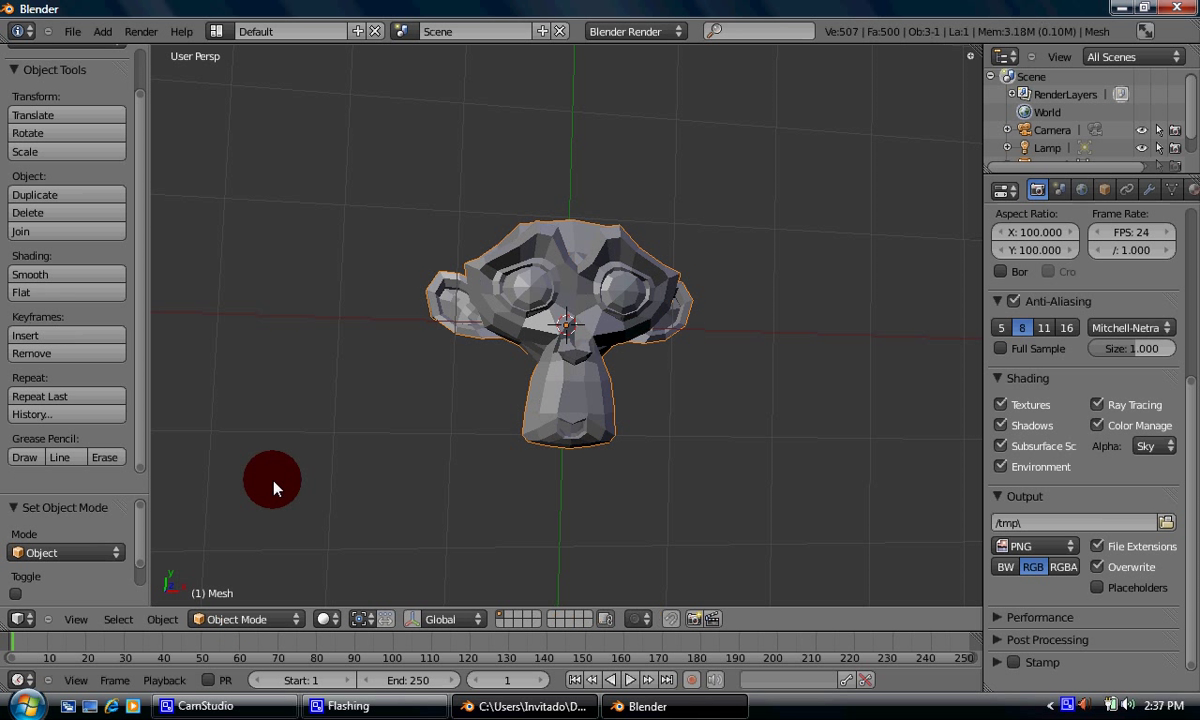
middle_click_drag(1089, 189, 1150, 193)
Step: Create Material.001 for the monkey and set its specular intensity to about 0.811
left_click(1150, 193)
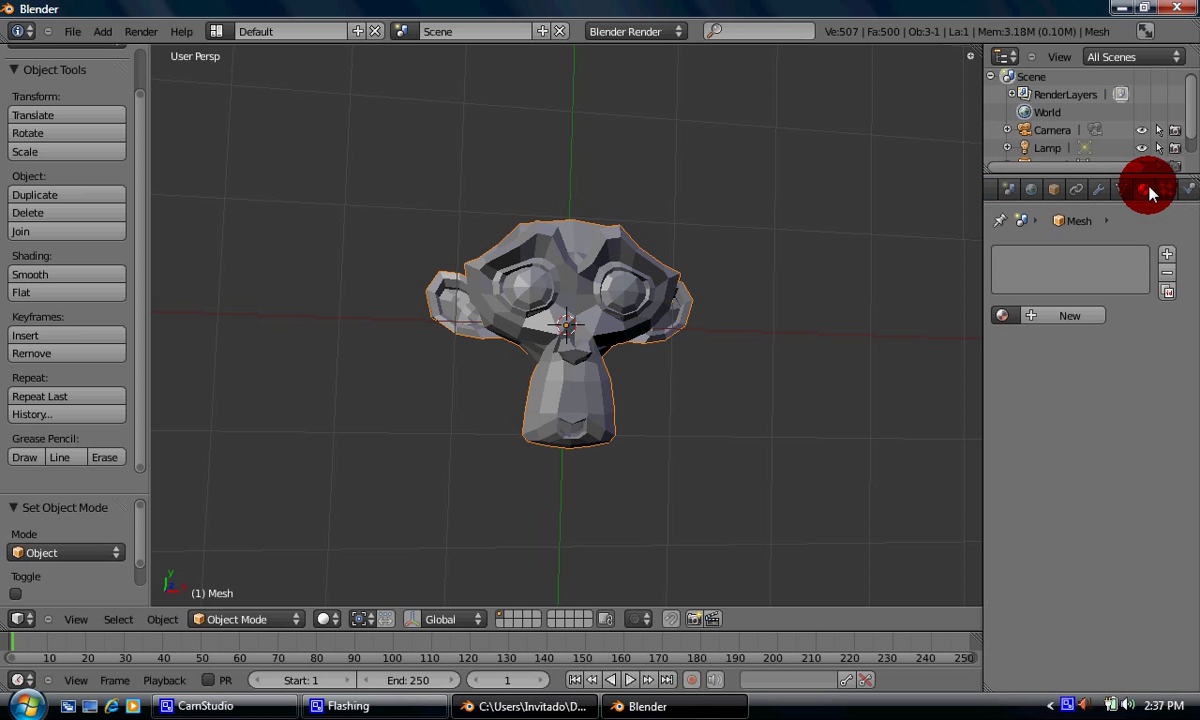
left_click(1066, 318)
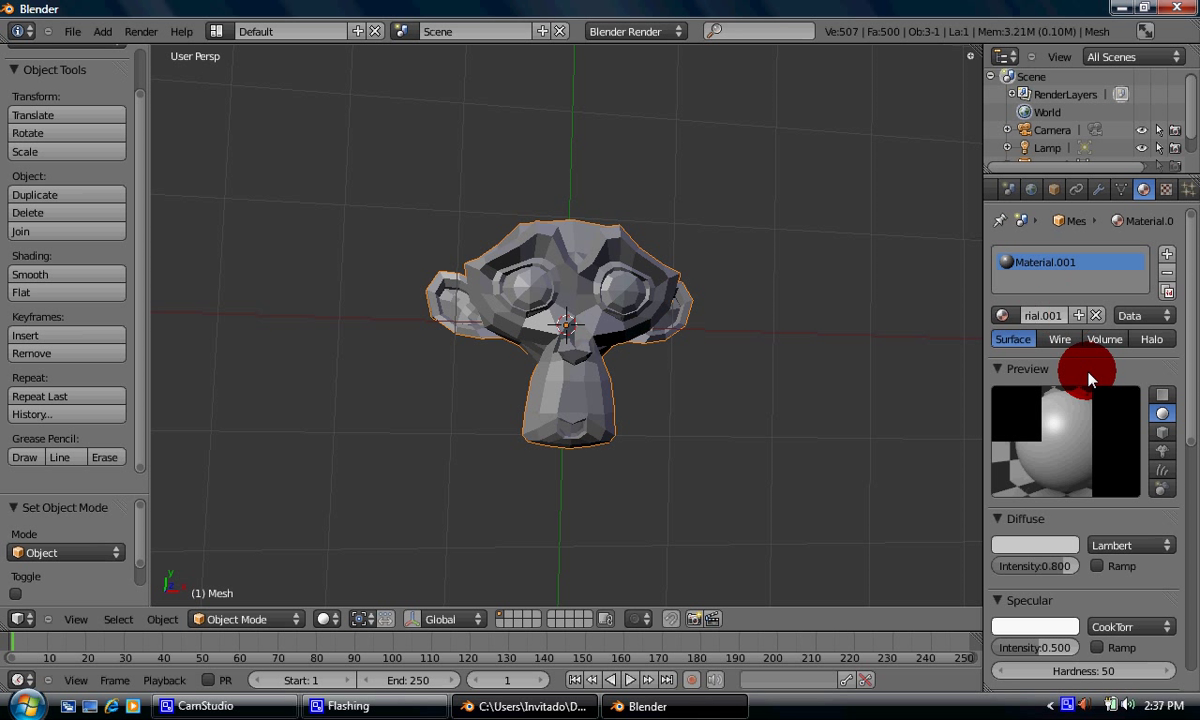
scroll(1089, 372, "down", 1)
scroll(1088, 400, "down", 2)
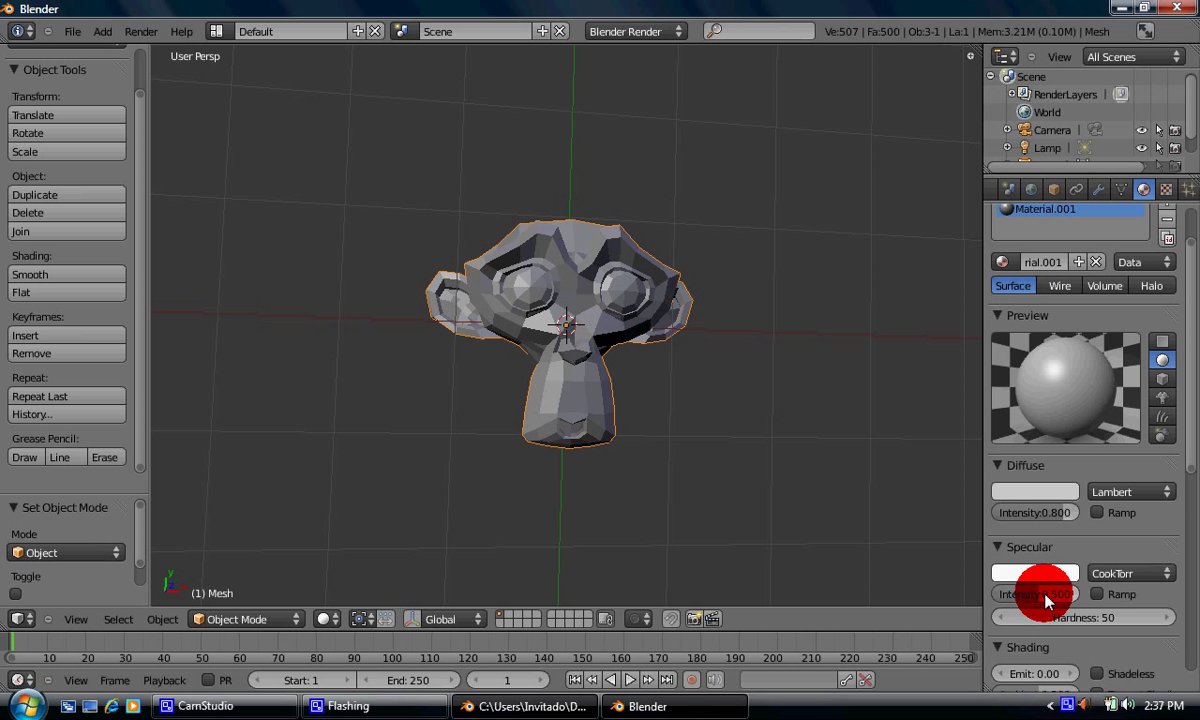
left_click_drag(1047, 598, 1136, 428)
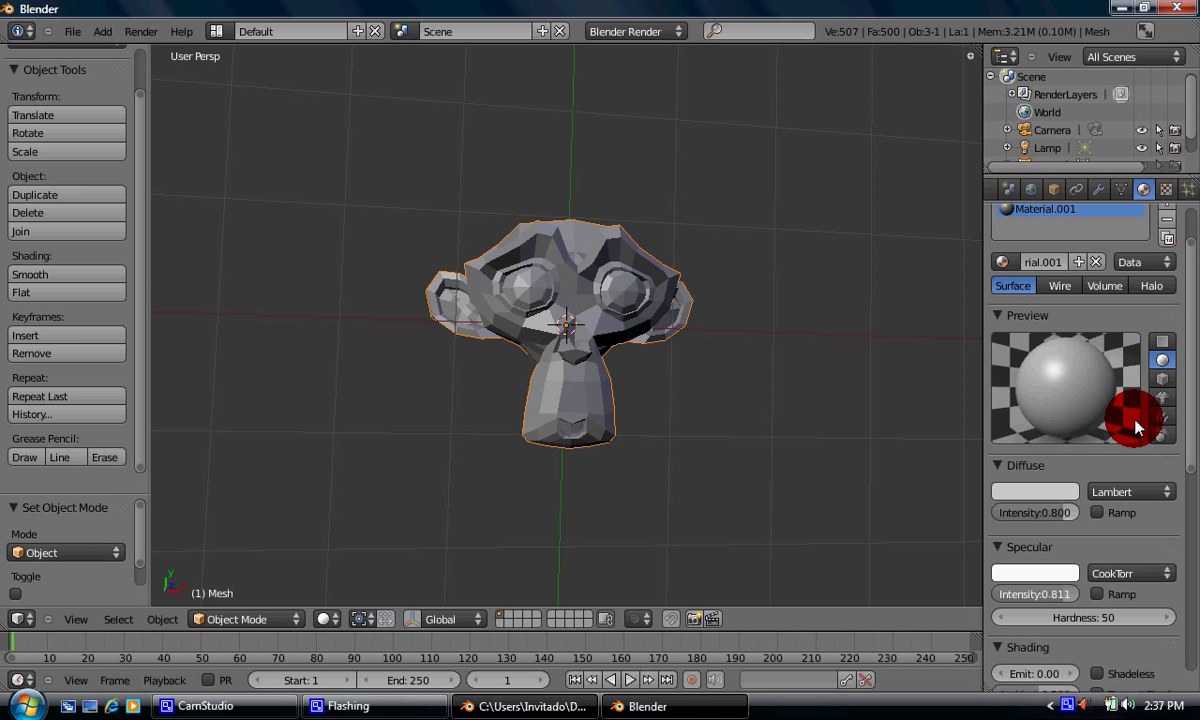
scroll(1110, 220, "up", 1)
Step: Add a Subdivision Surface modifier to the monkey, then delete it again
left_click(1101, 188)
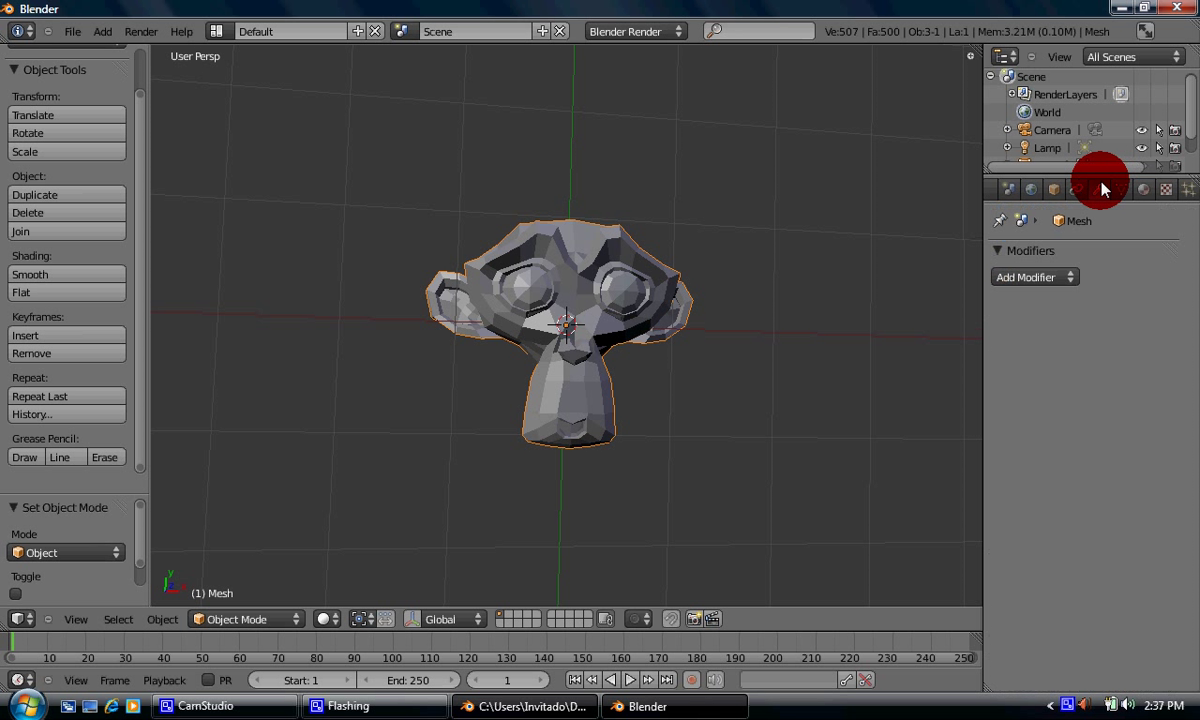
left_click(1050, 282)
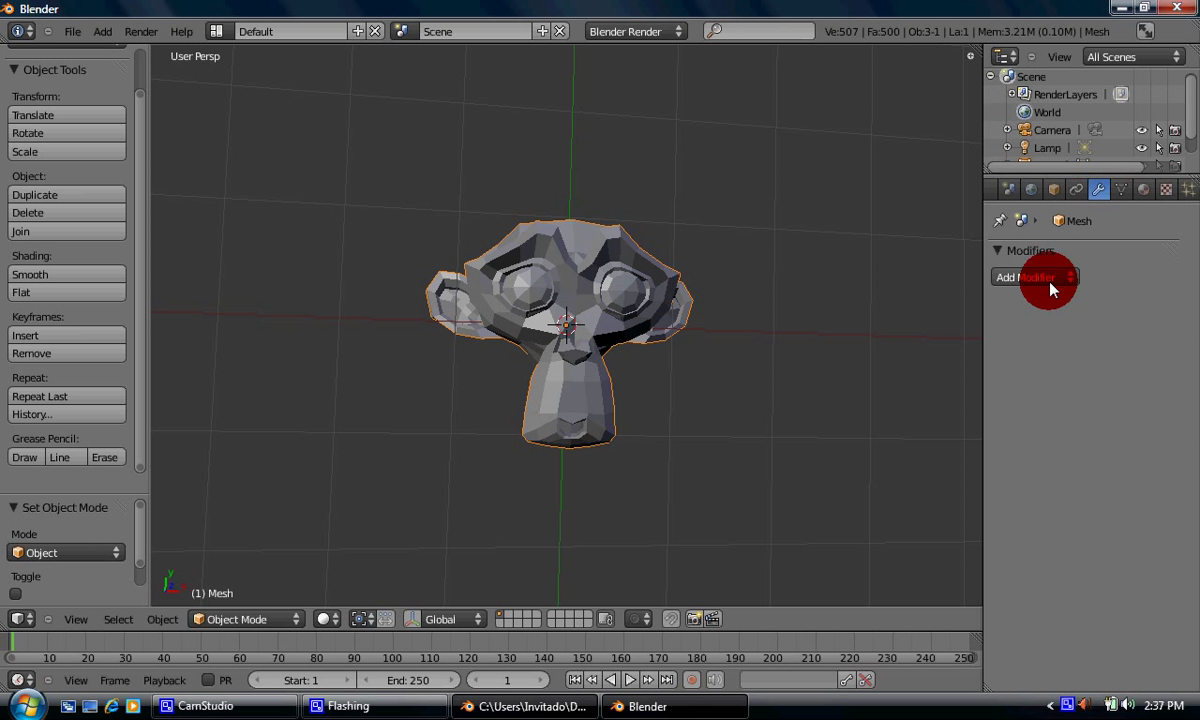
left_click(1050, 282)
left_click(1058, 284)
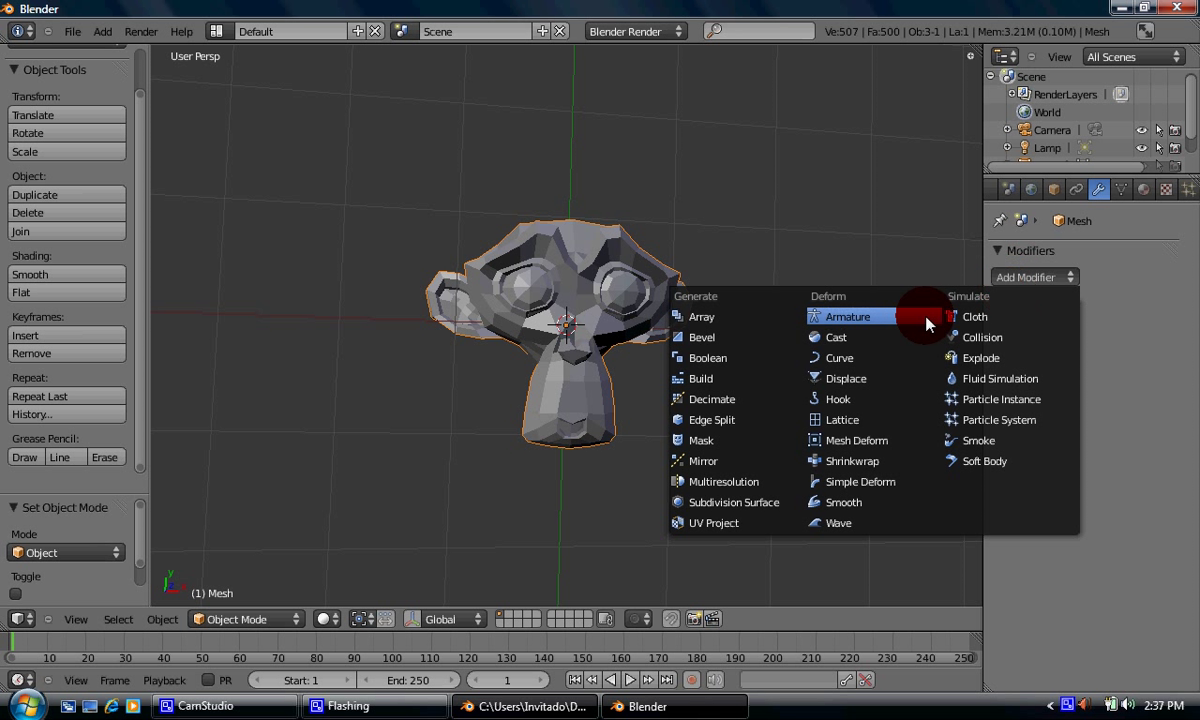
left_click(722, 502)
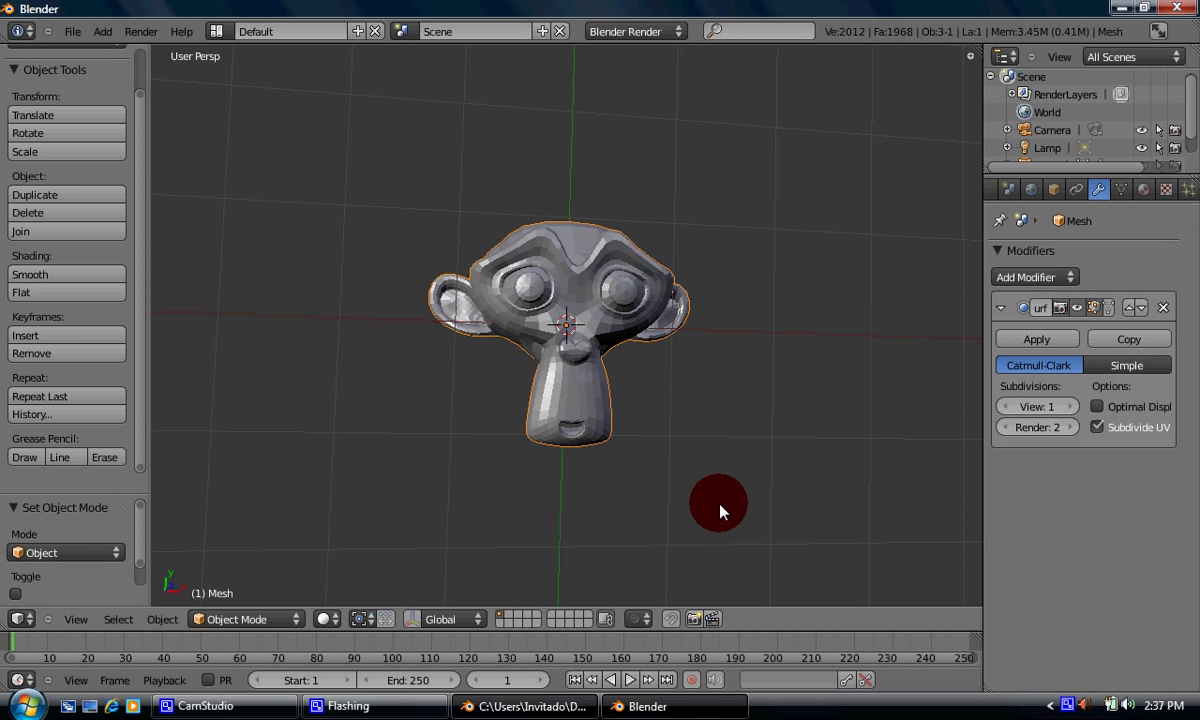
left_click(1163, 308)
Step: Add a particle system to the monkey and remove it again
left_click(1188, 190)
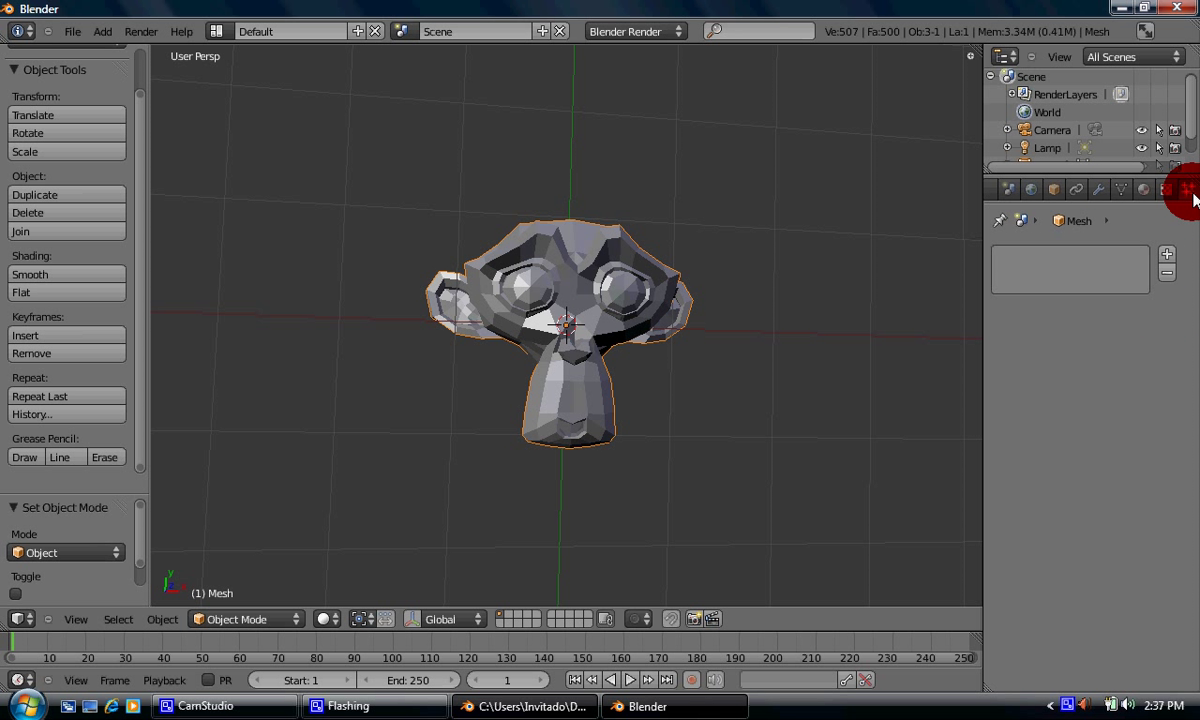
middle_click_drag(1194, 200, 1131, 210)
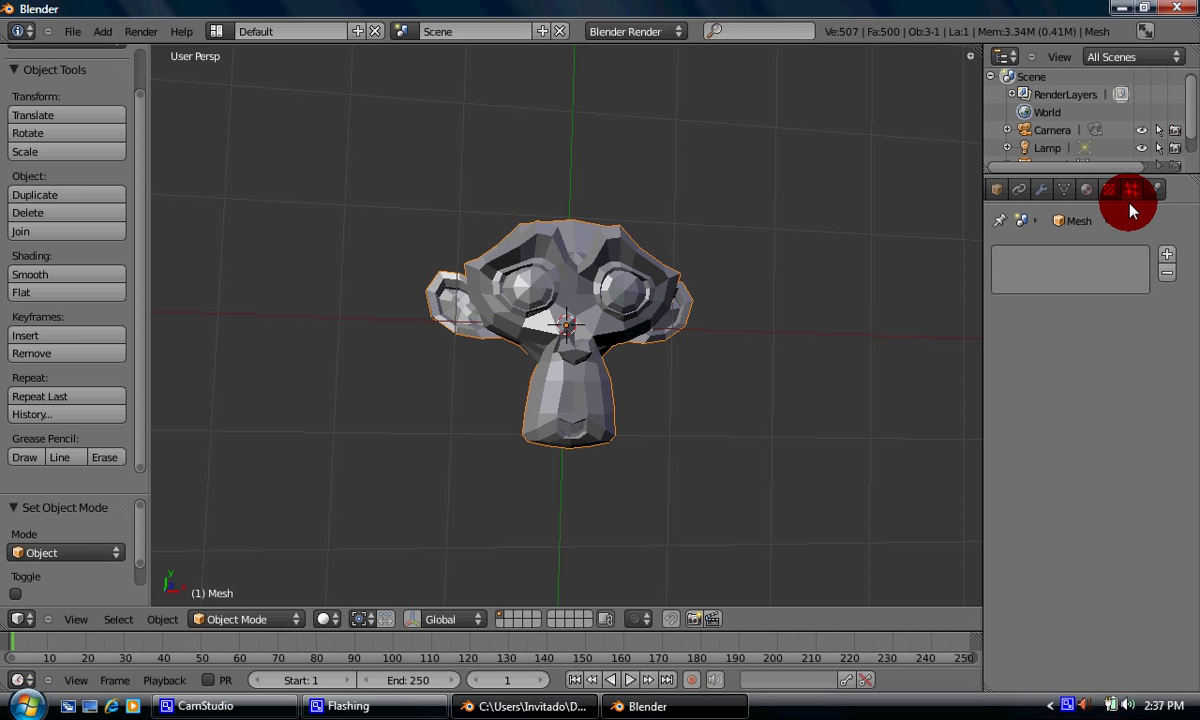
left_click(1168, 256)
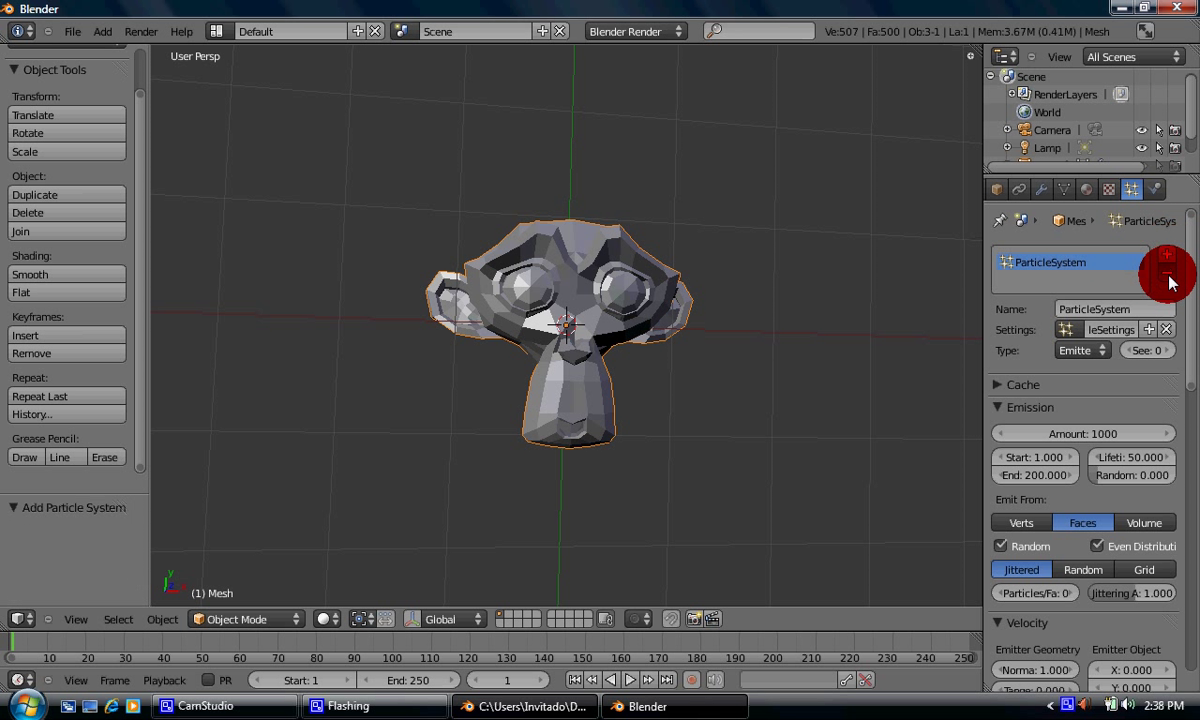
left_click(1168, 274)
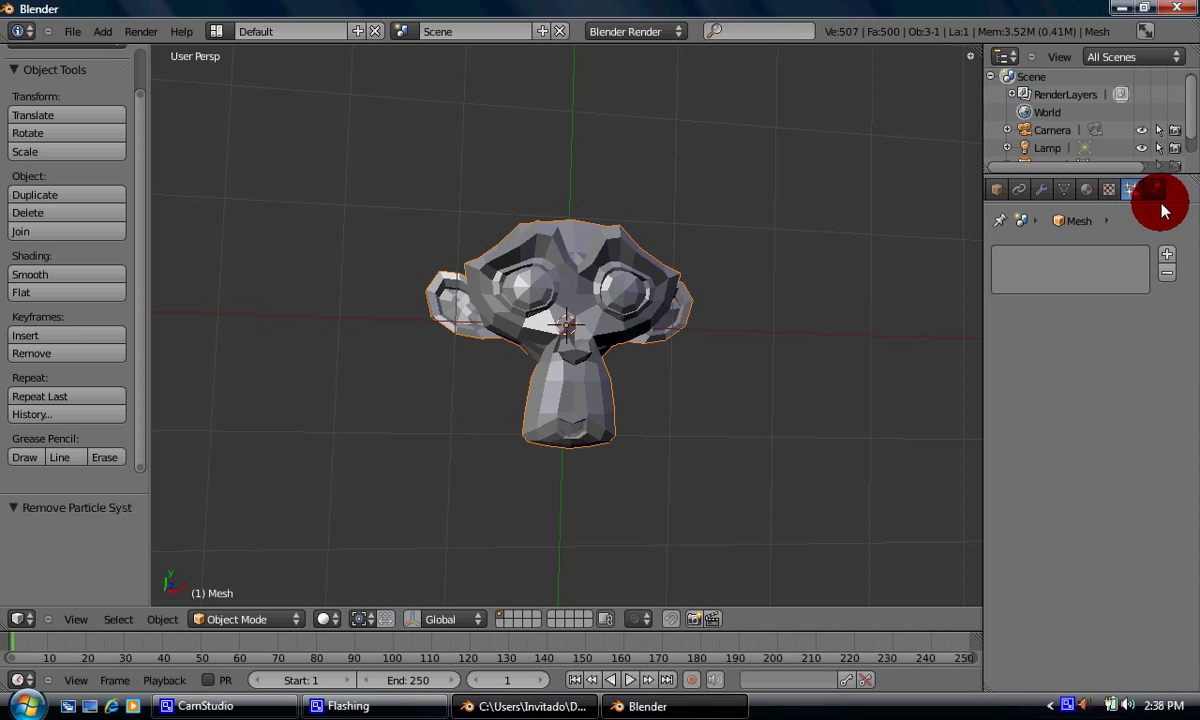
Step: Visit the Texture, Material and Constraints tabs, then scroll the Object properties to Display
left_click(1108, 192)
left_click(1086, 192)
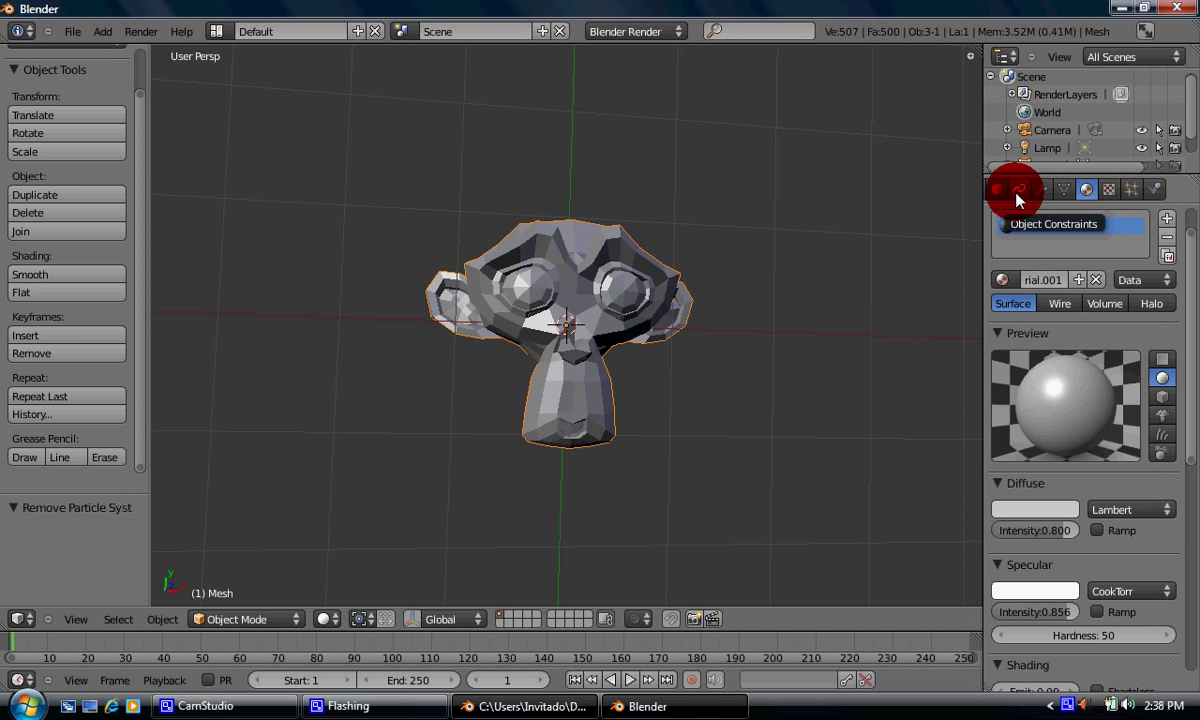
left_click(1017, 197)
left_click(997, 192)
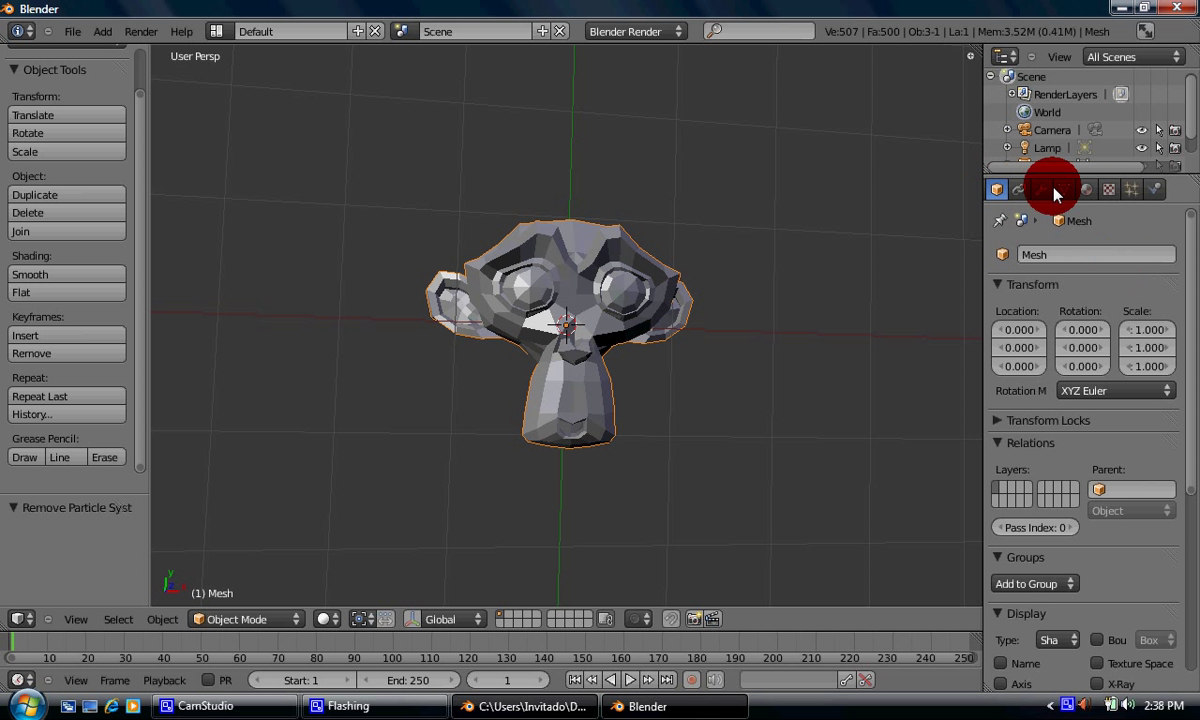
scroll(1090, 189, "up", 2)
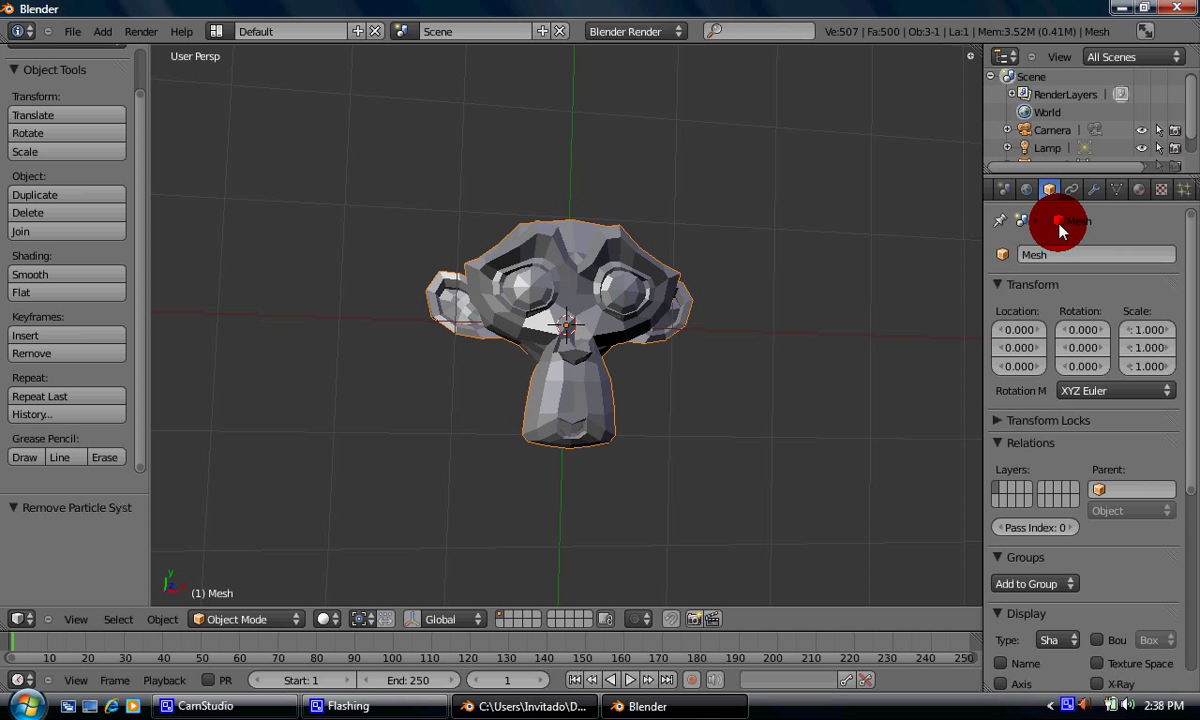
scroll(1085, 305, "down", 1)
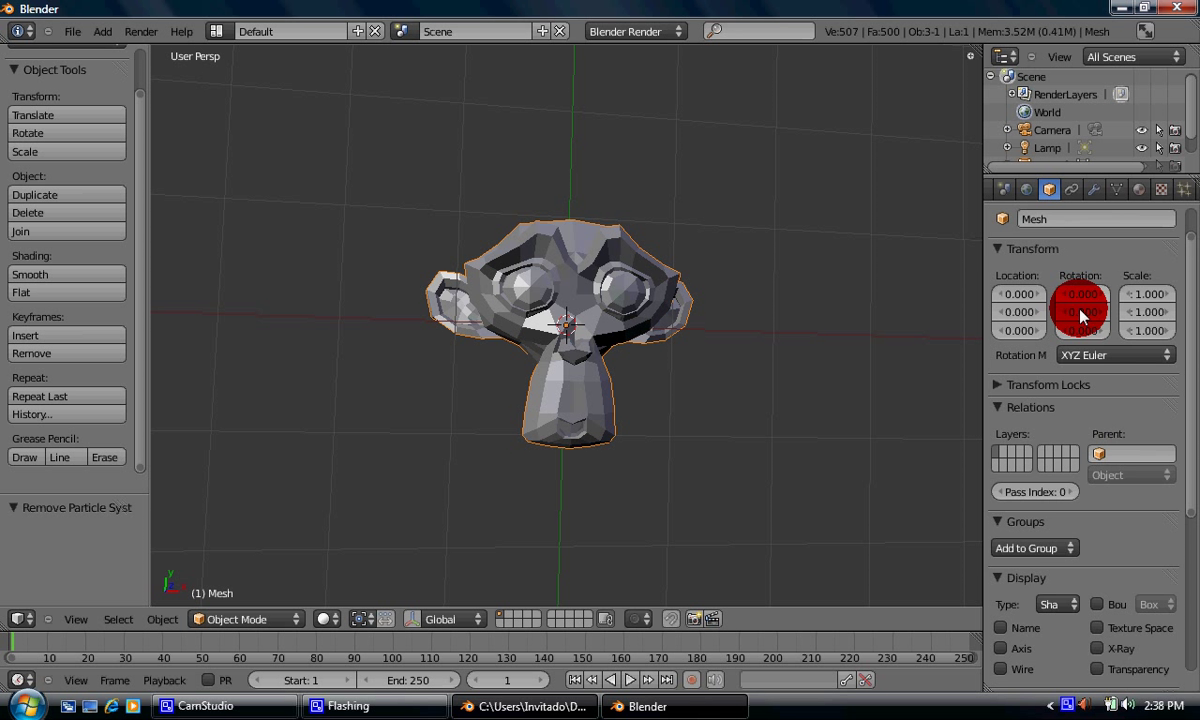
scroll(1080, 315, "down", 1)
scroll(1047, 686, "down", 1)
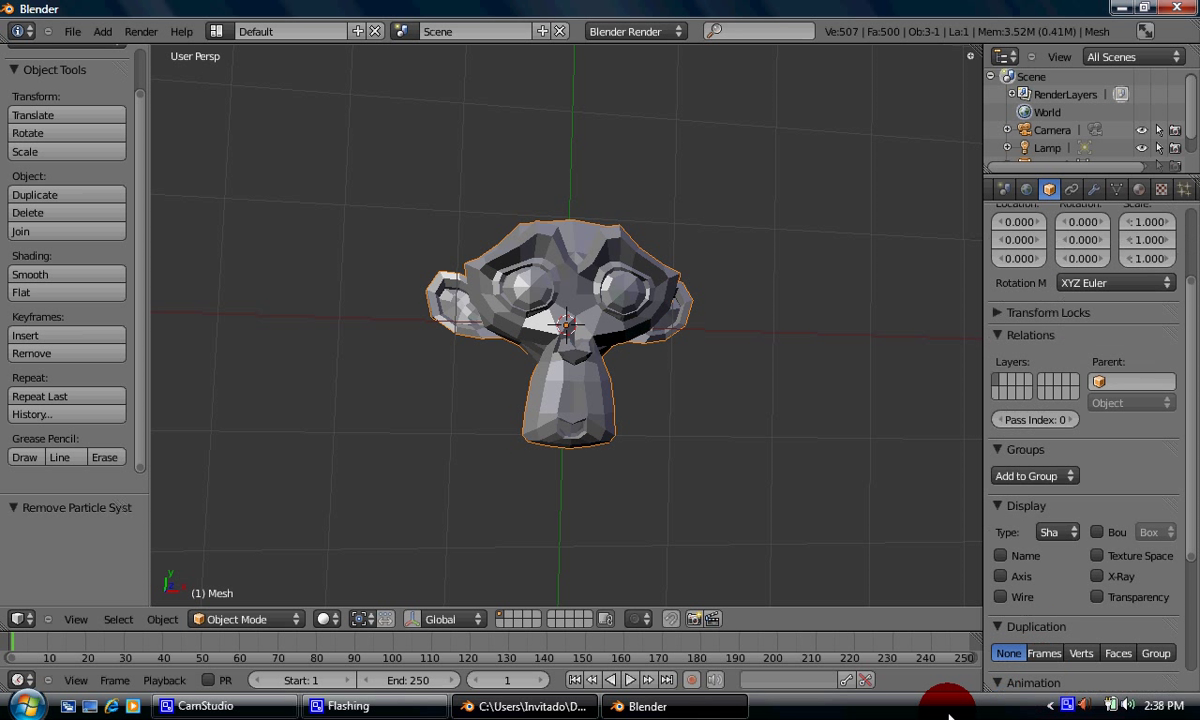
left_click(1018, 597)
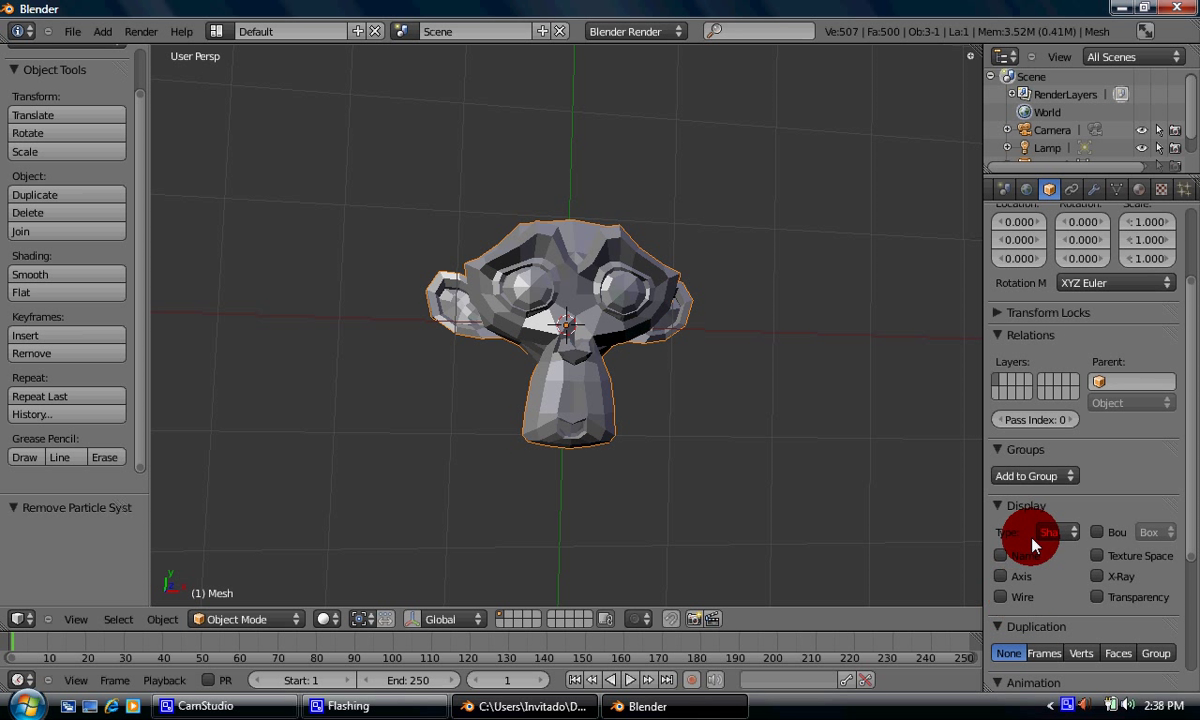
left_click(1002, 597)
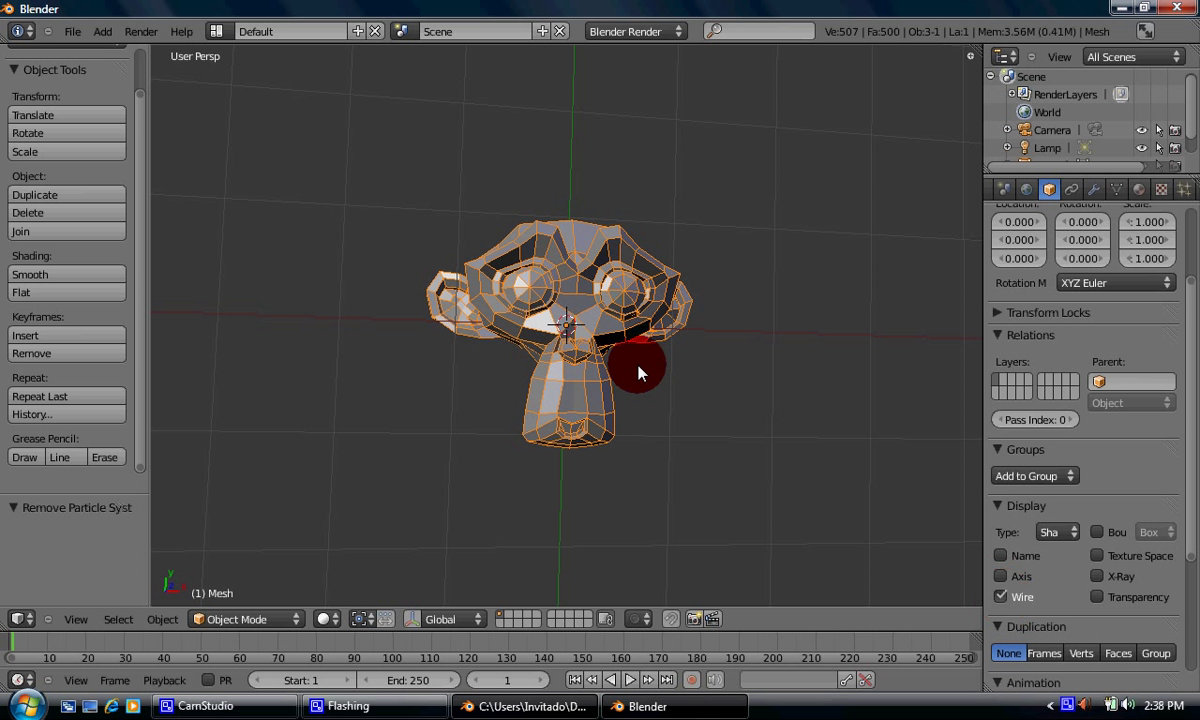
middle_click_drag(640, 373, 636, 360)
key("a")
middle_click_drag(675, 313, 1042, 536)
left_click(1042, 536)
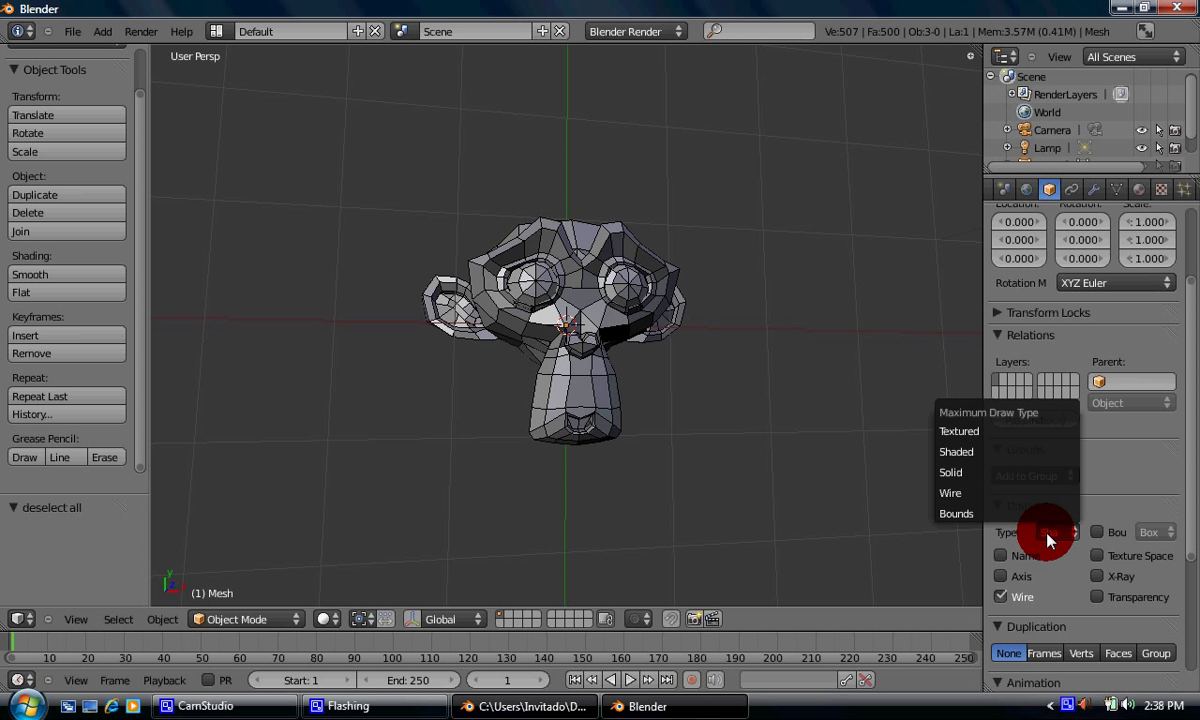
left_click(1007, 495)
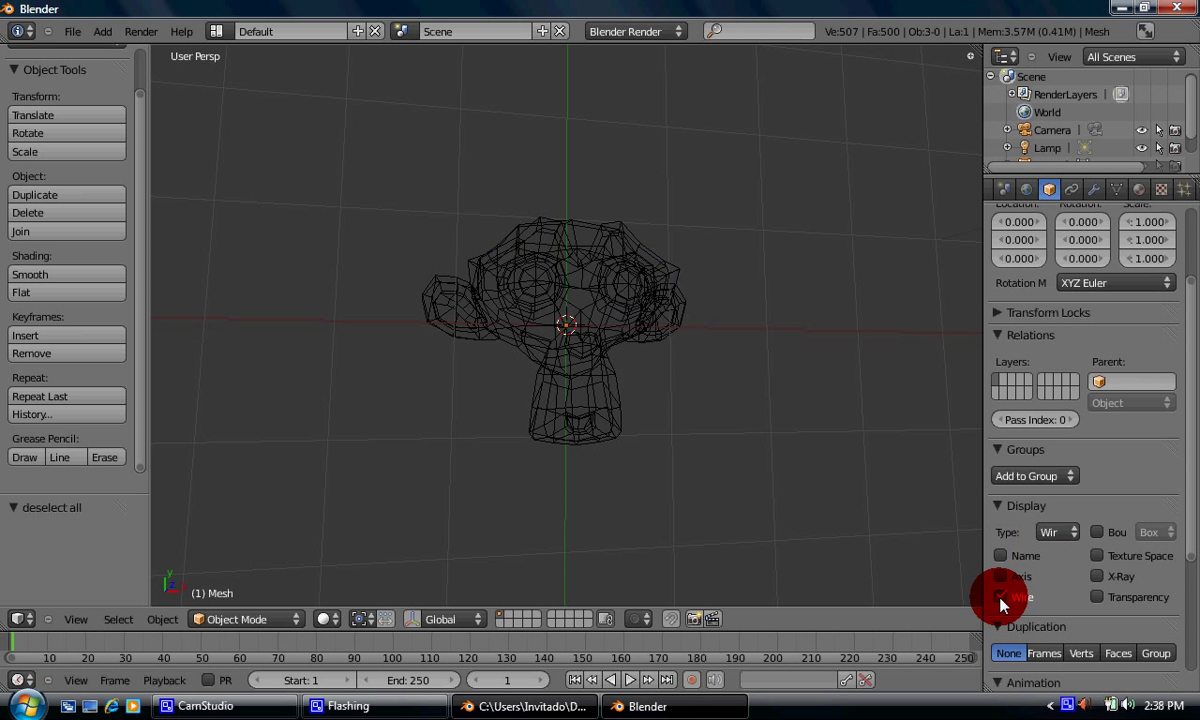
left_click(1043, 533)
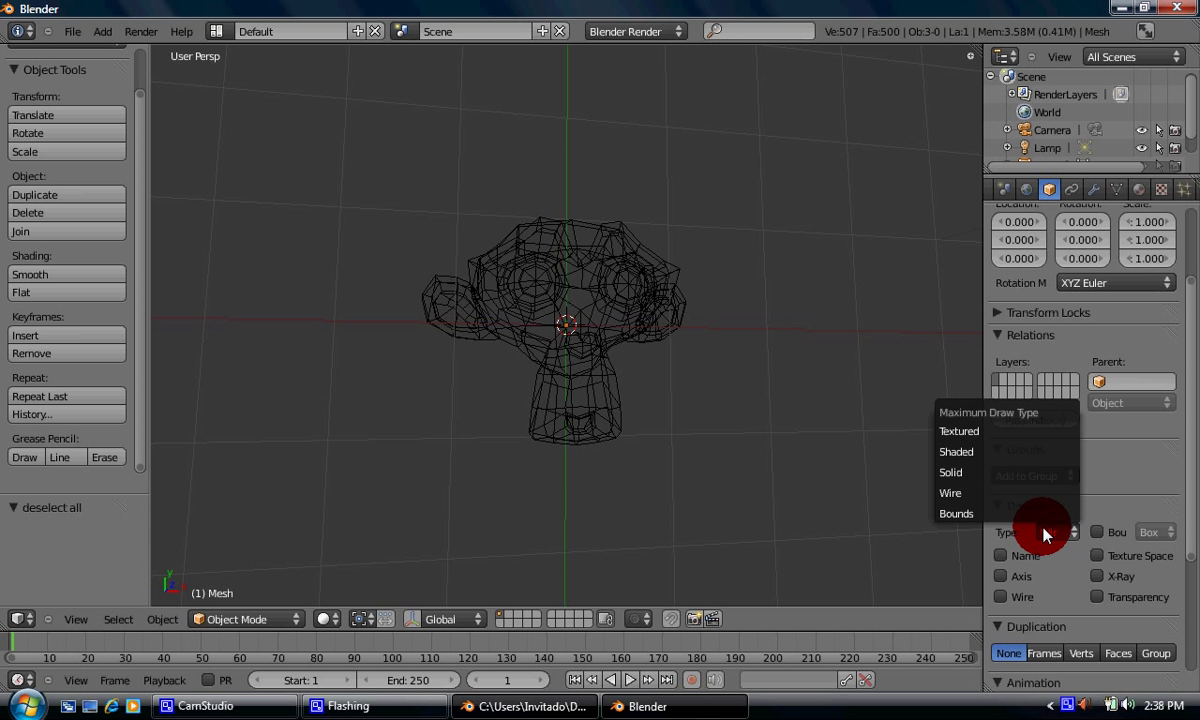
left_click(1020, 455)
middle_click_drag(455, 315, 337, 282)
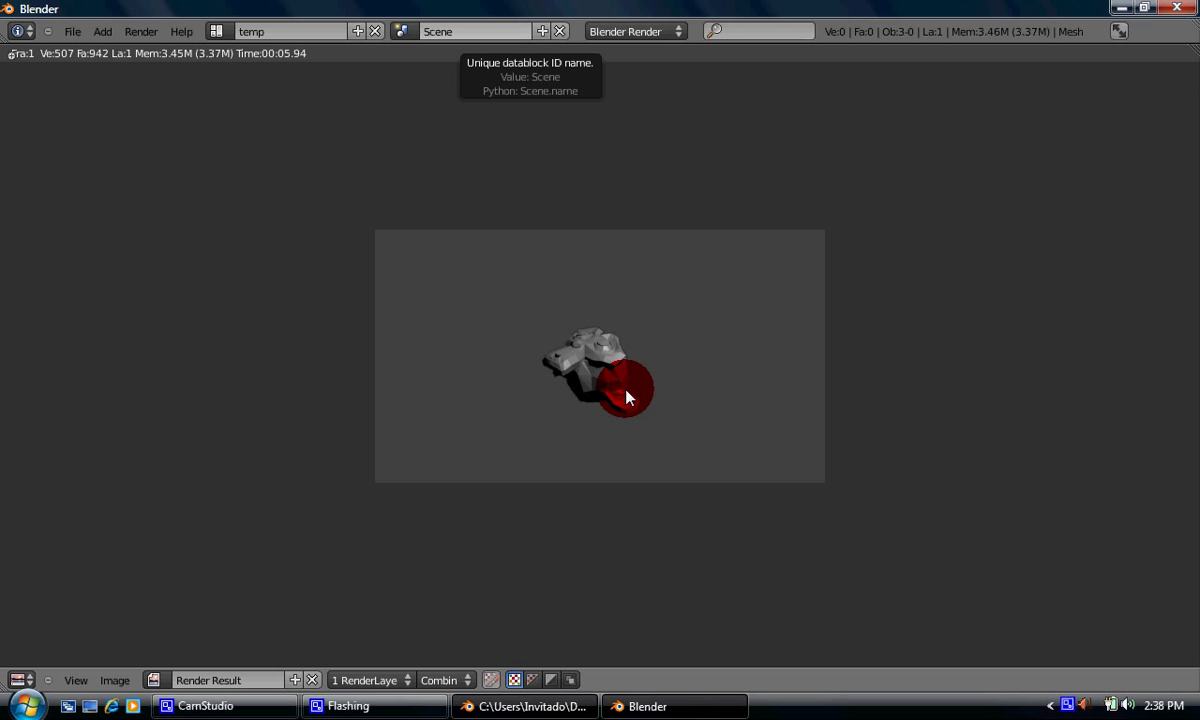
Step: Close the render result, restore the 3D View, and orbit to a top-down view of the monkey
key("Escape")
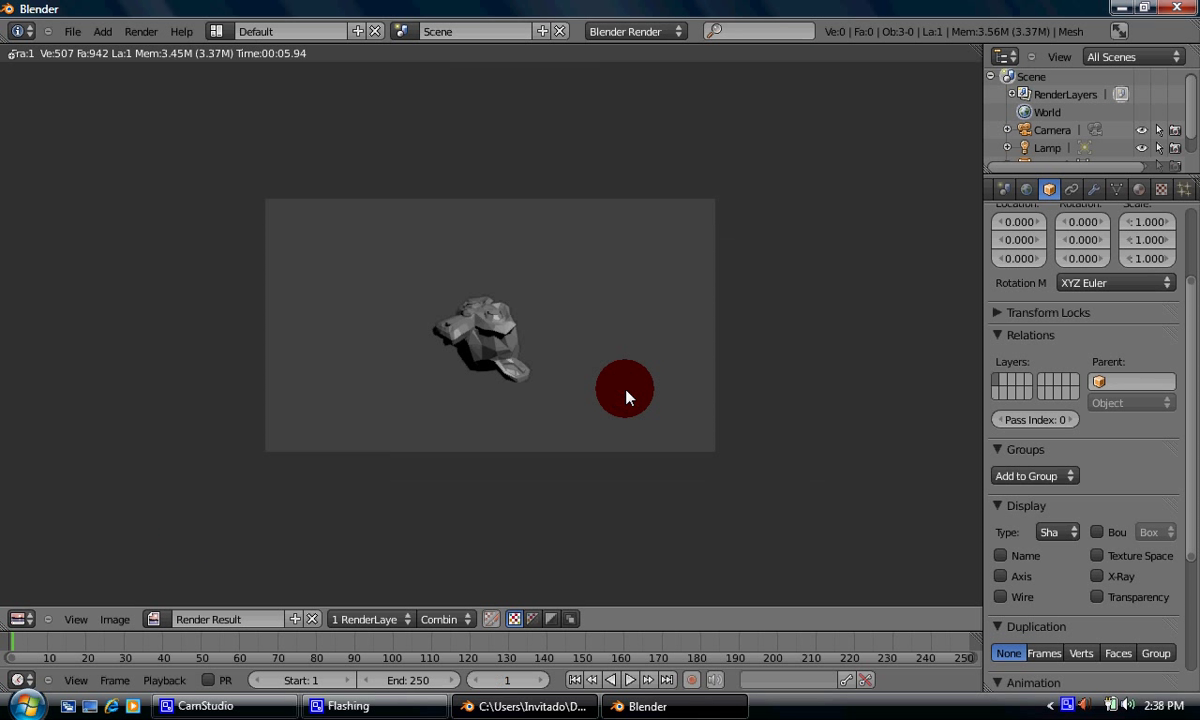
left_click(22, 625)
left_click(22, 598)
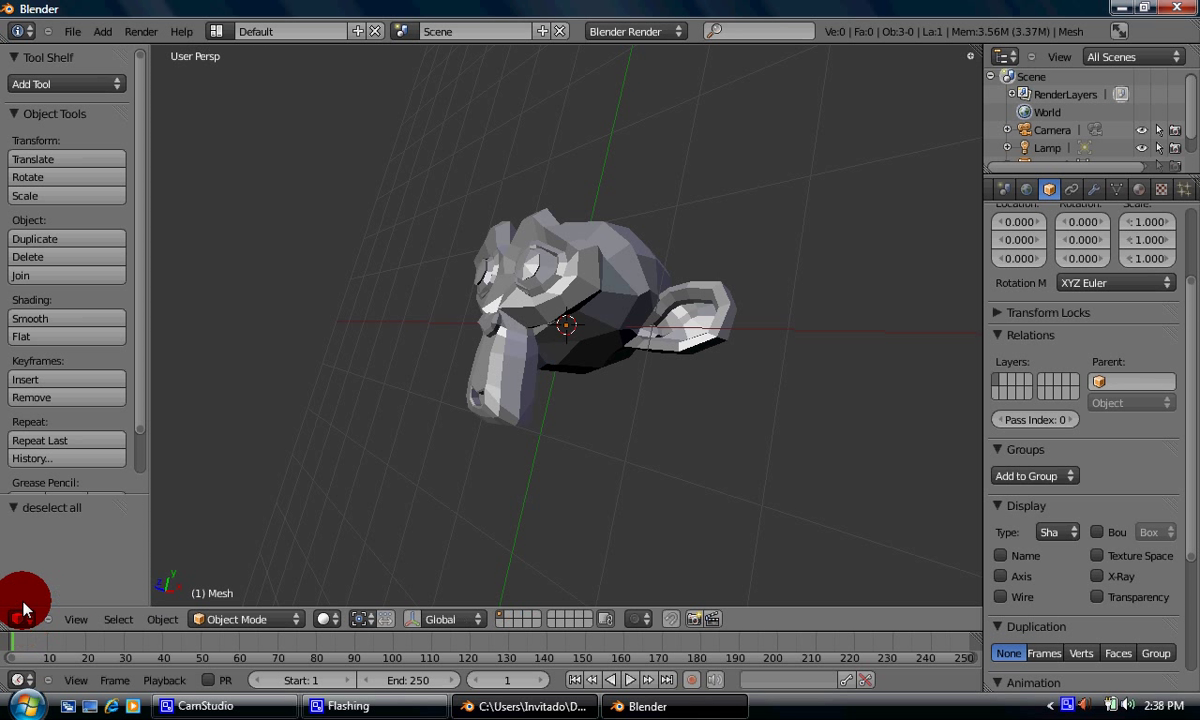
middle_click_drag(250, 198, 353, 218)
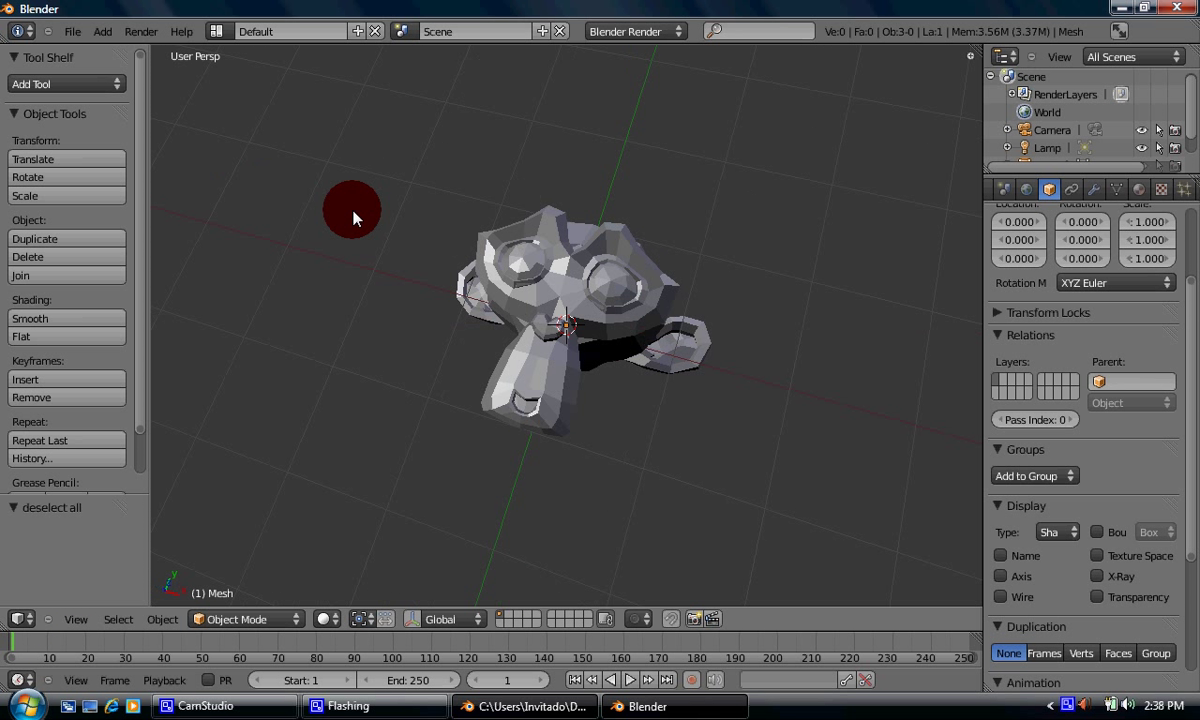
scroll(345, 228, "down", 3)
middle_click_drag(640, 448, 245, 712)
left_click(240, 706)
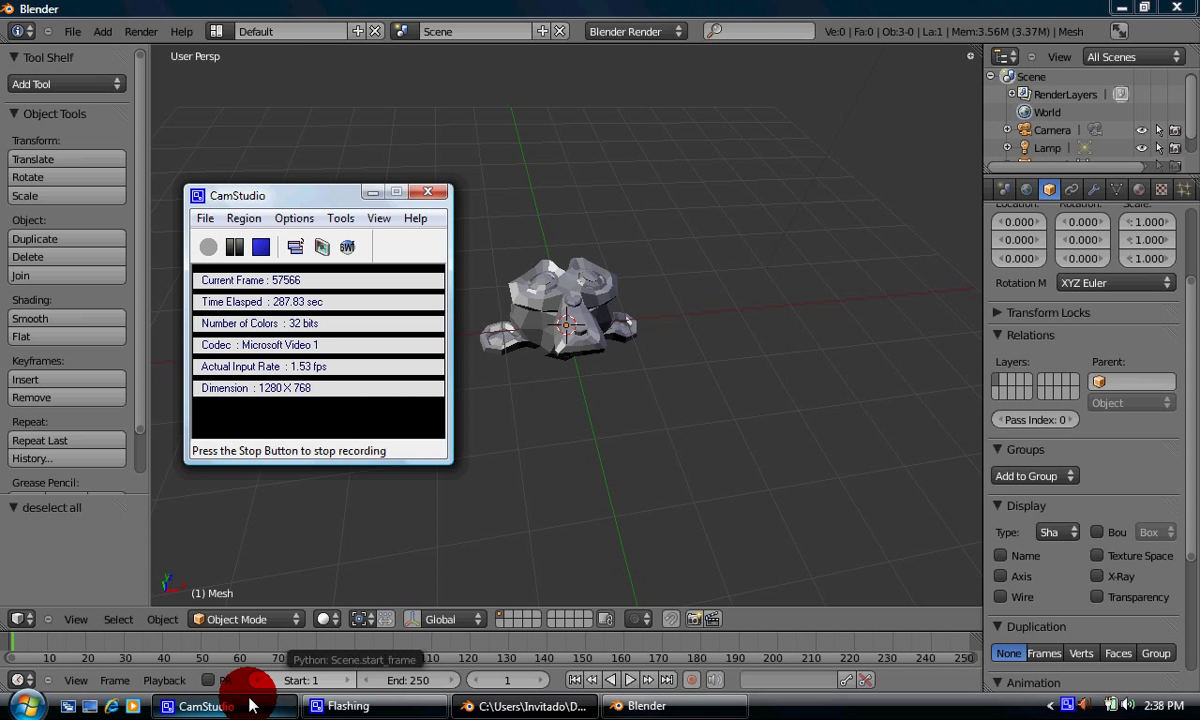
left_click(603, 8)
middle_click_drag(638, 168, 473, 362)
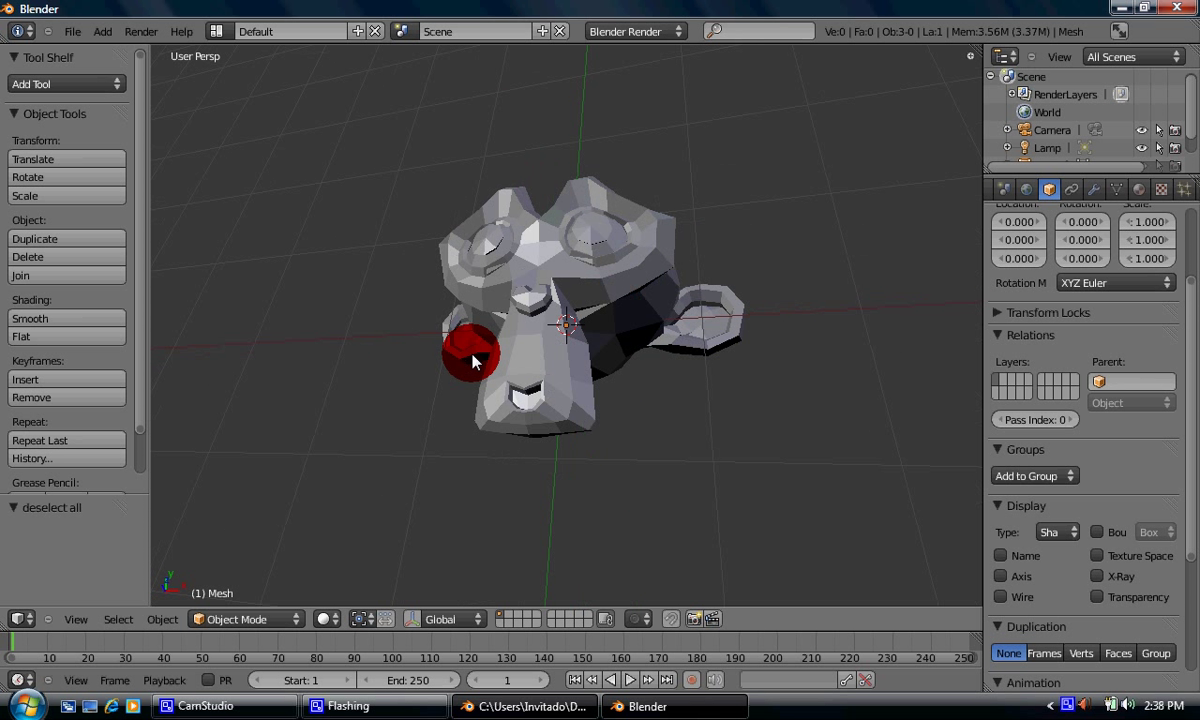
Step: Select Suzanne, enter Edit Mode, and extrude a new vertex out from her ear
left_click(60, 460)
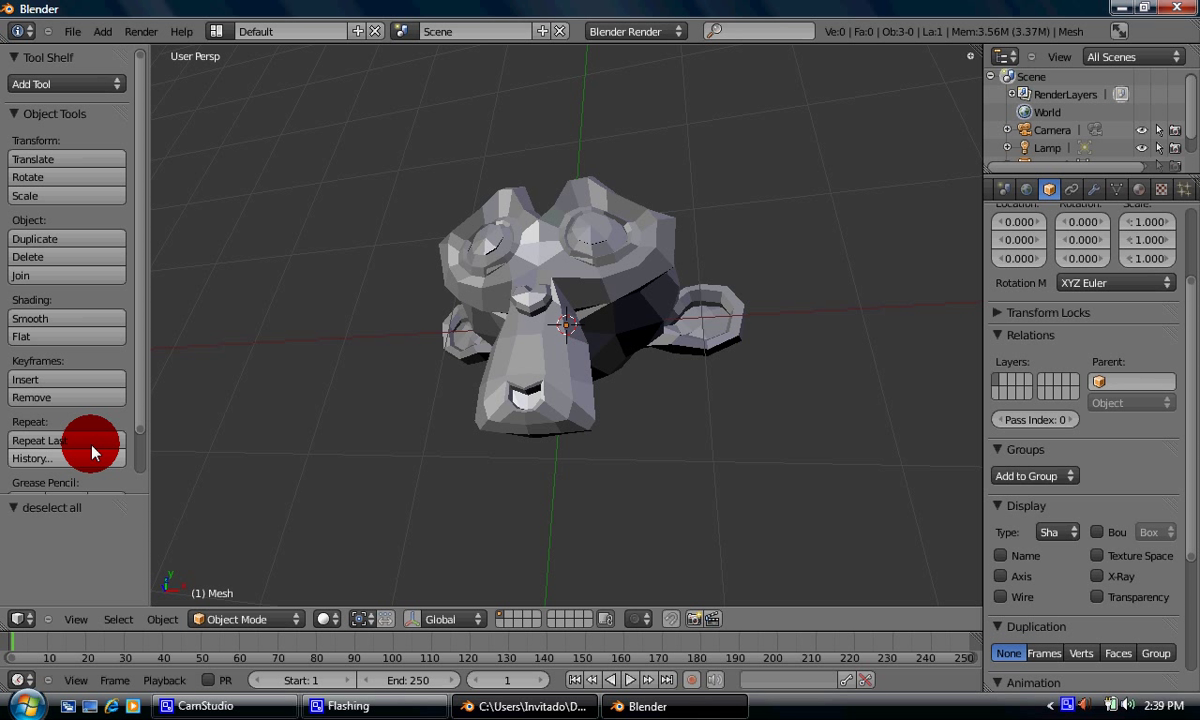
left_click(560, 337)
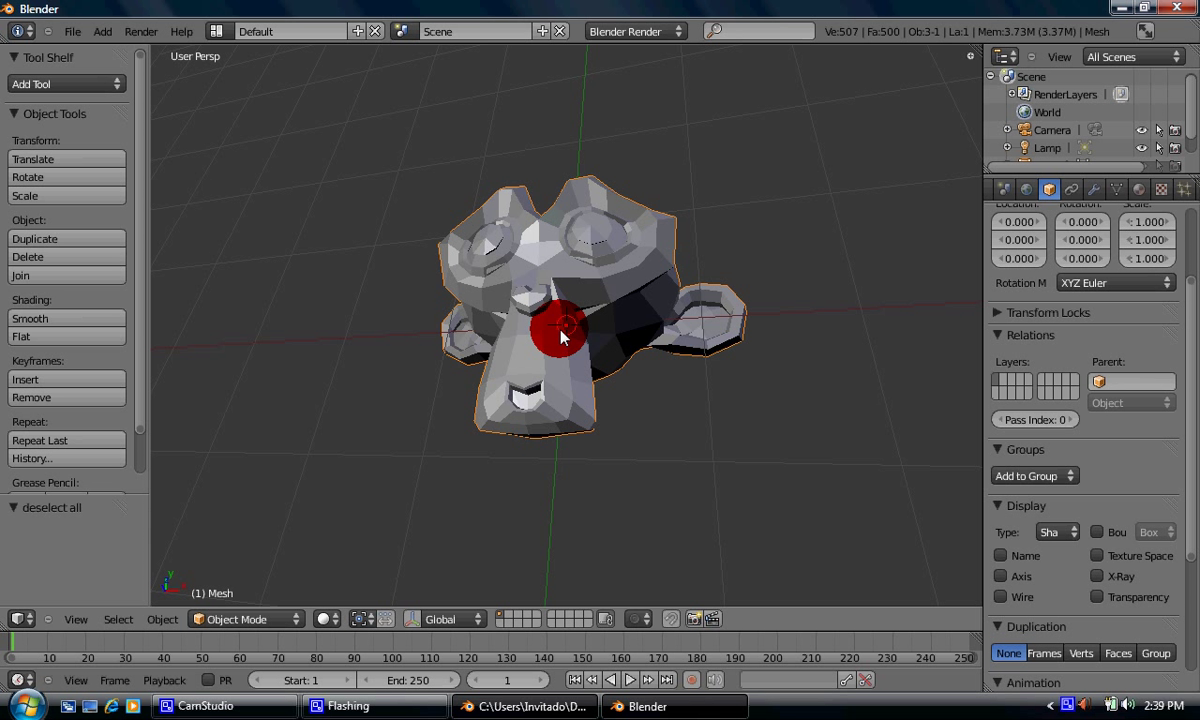
key("Tab")
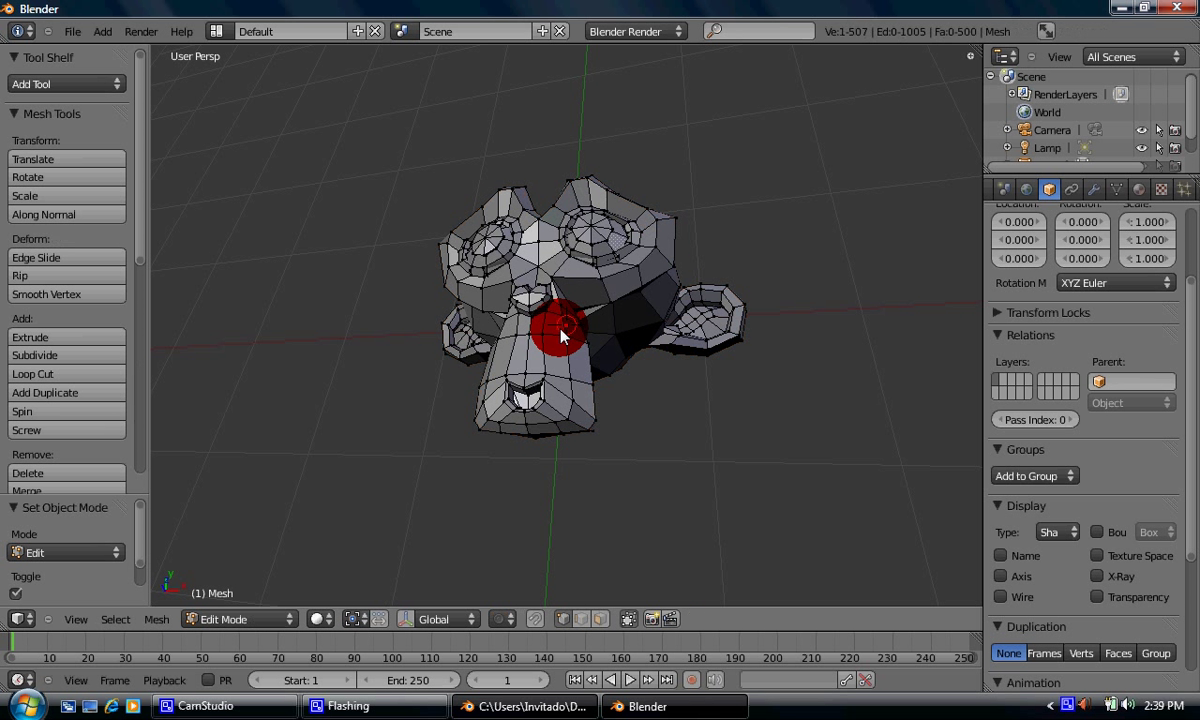
left_click(754, 341, "ctrl")
key("e")
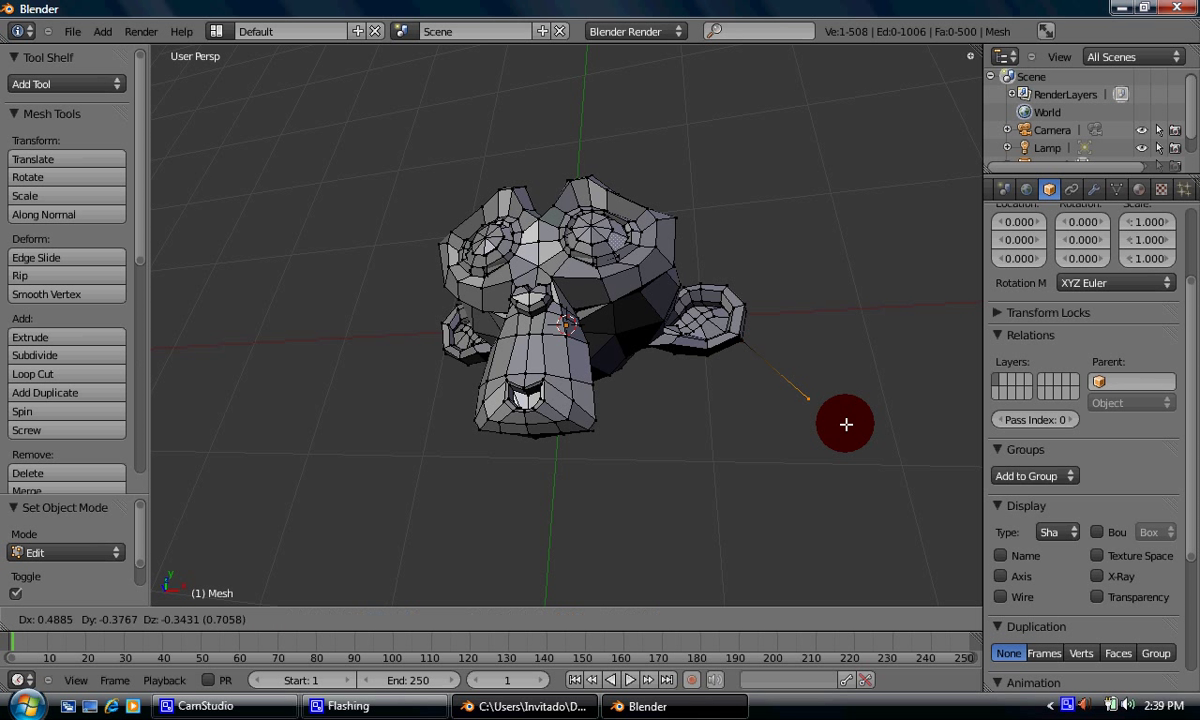
left_click(863, 438)
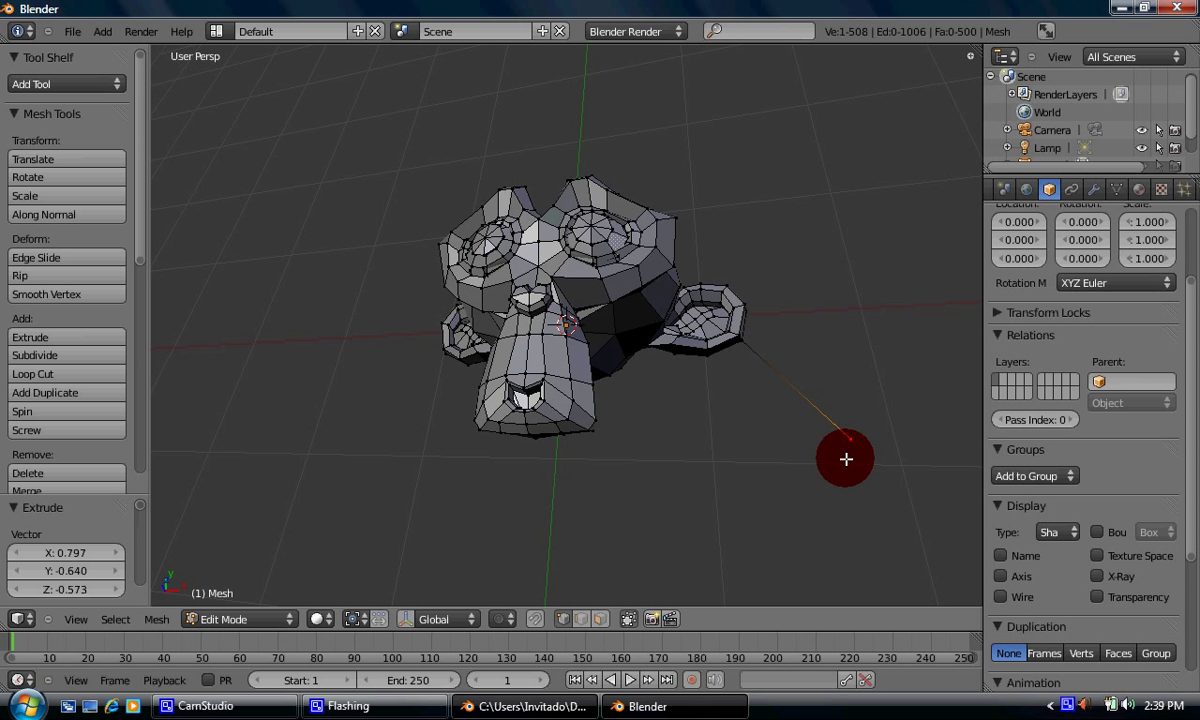
scroll(40, 360, "down", 3)
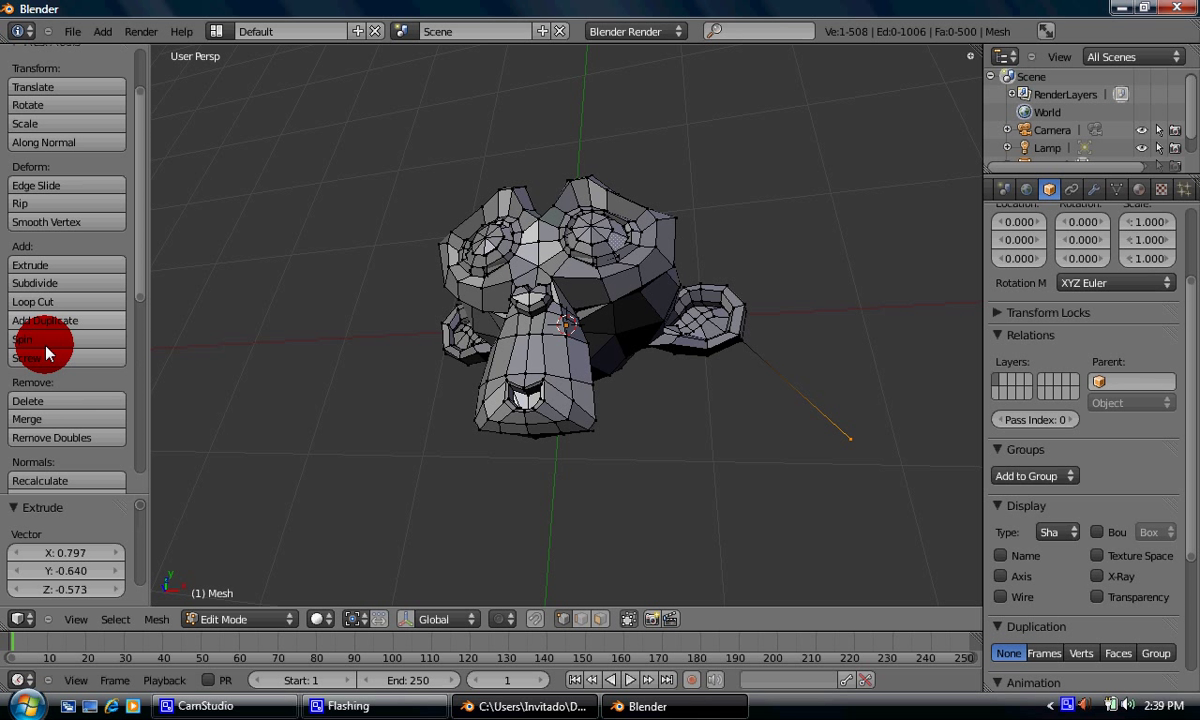
scroll(45, 348, "down", 2)
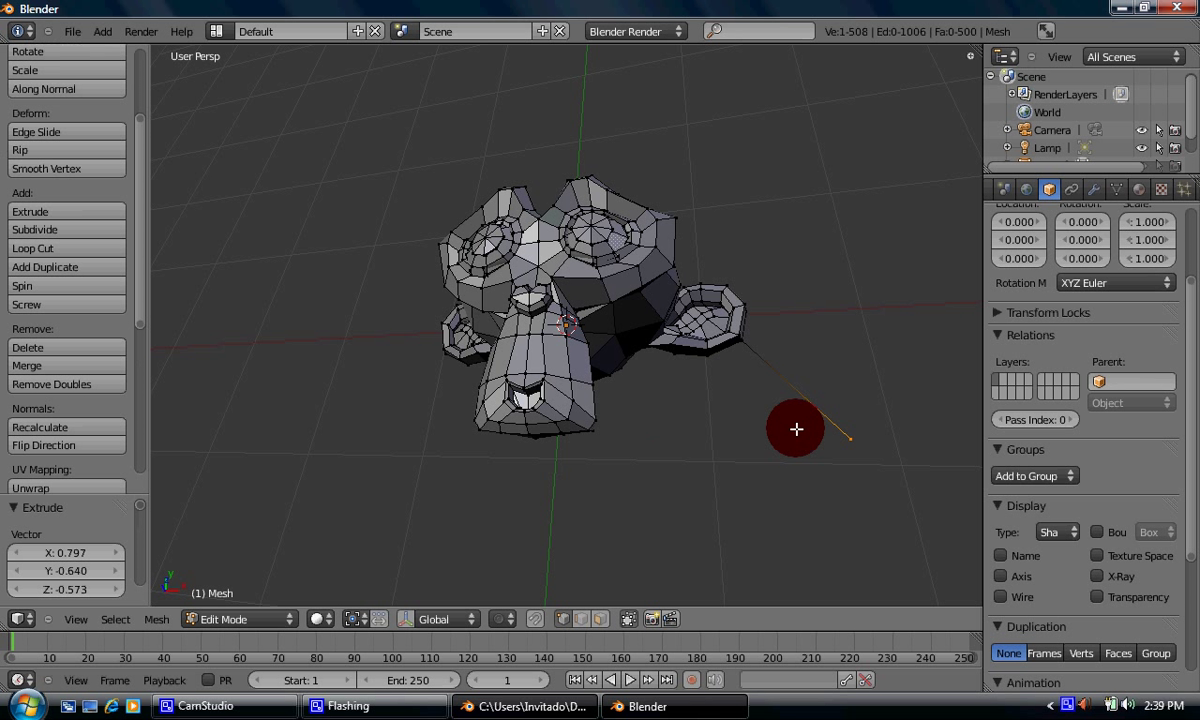
Step: Select all of Suzanne's vertices and apply Smooth from the W specials menu with 6 iterations
key("a")
key("a")
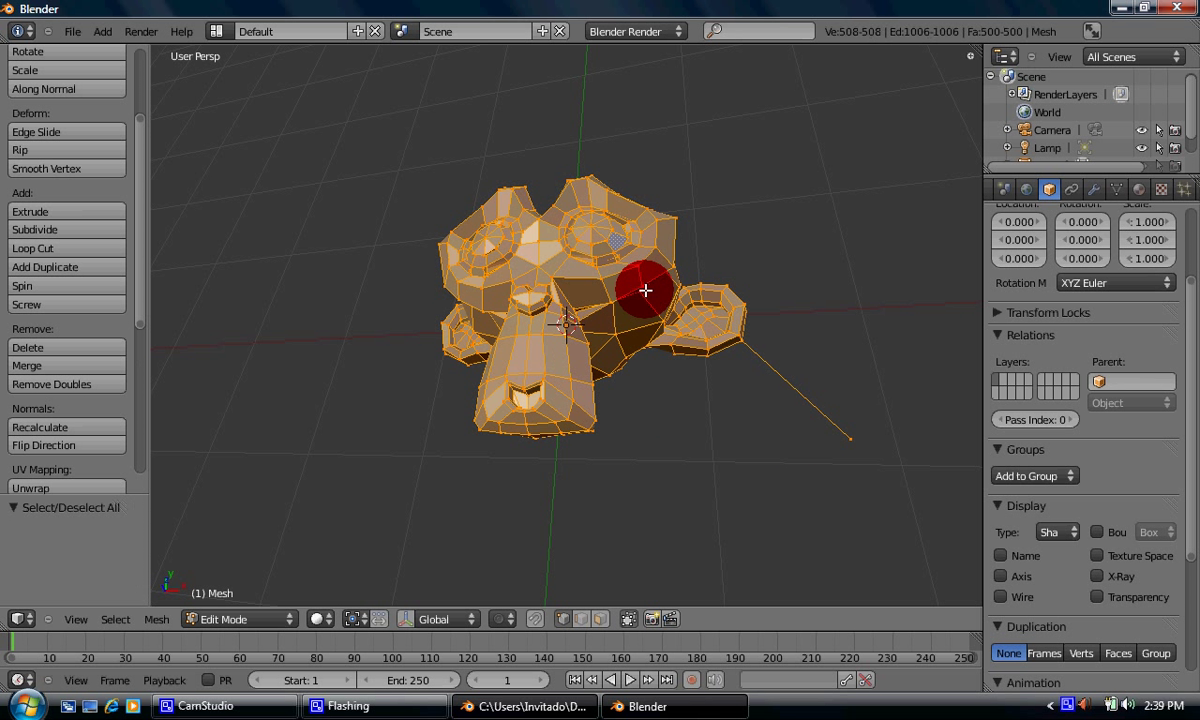
key("w")
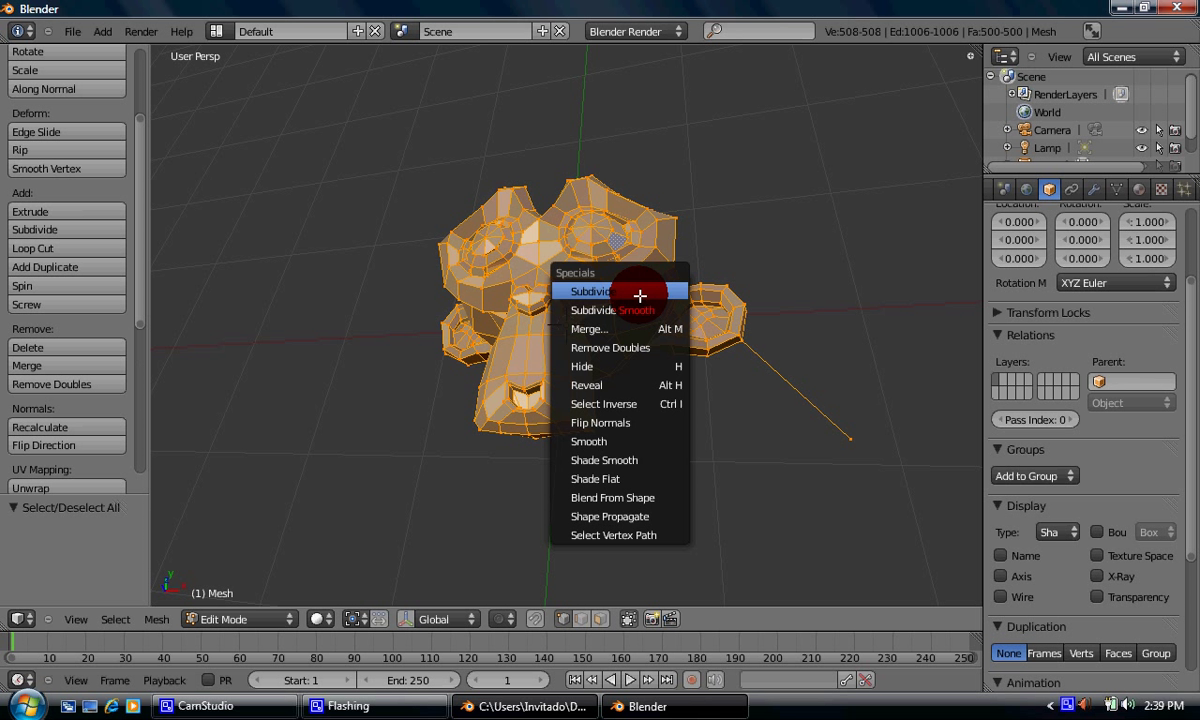
left_click(625, 441)
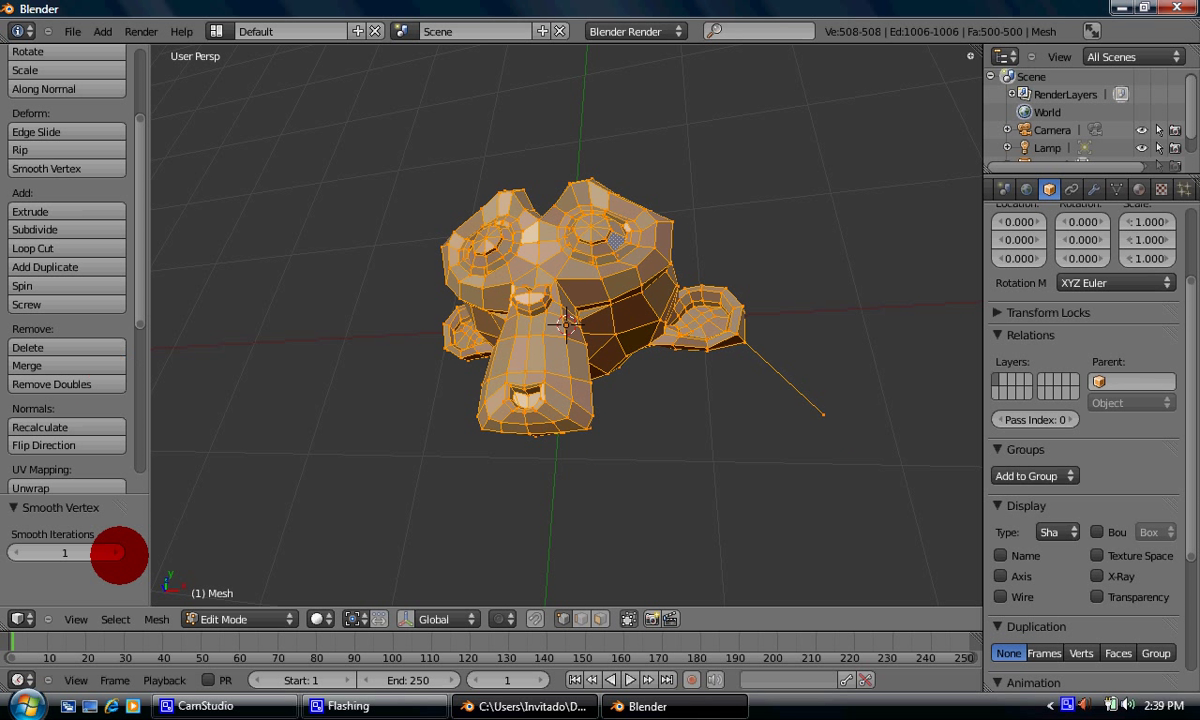
left_click(119, 553)
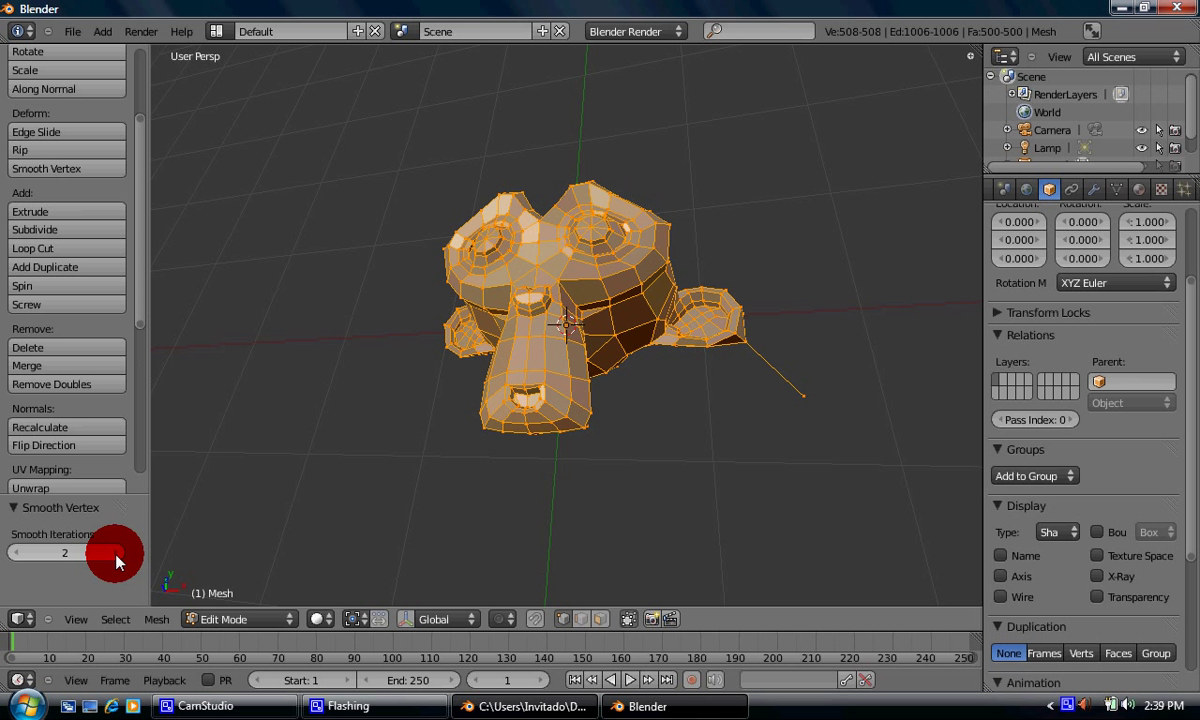
left_click(117, 553)
left_click(117, 553)
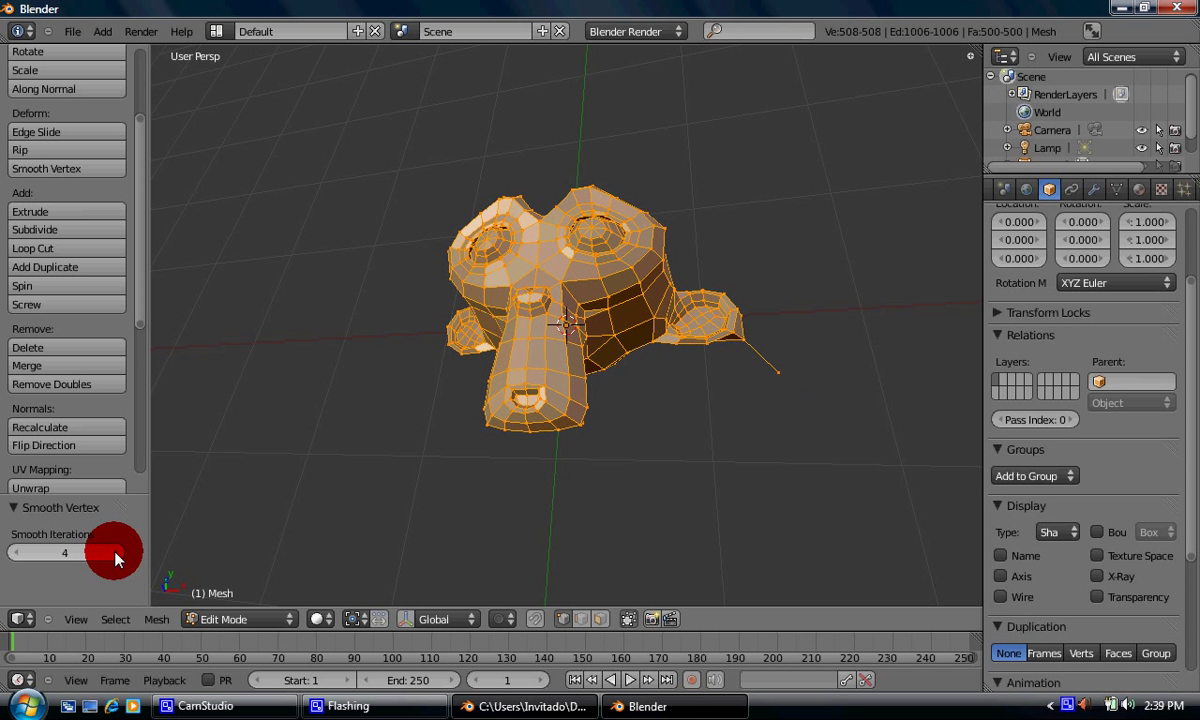
left_click(117, 553)
left_click(117, 553)
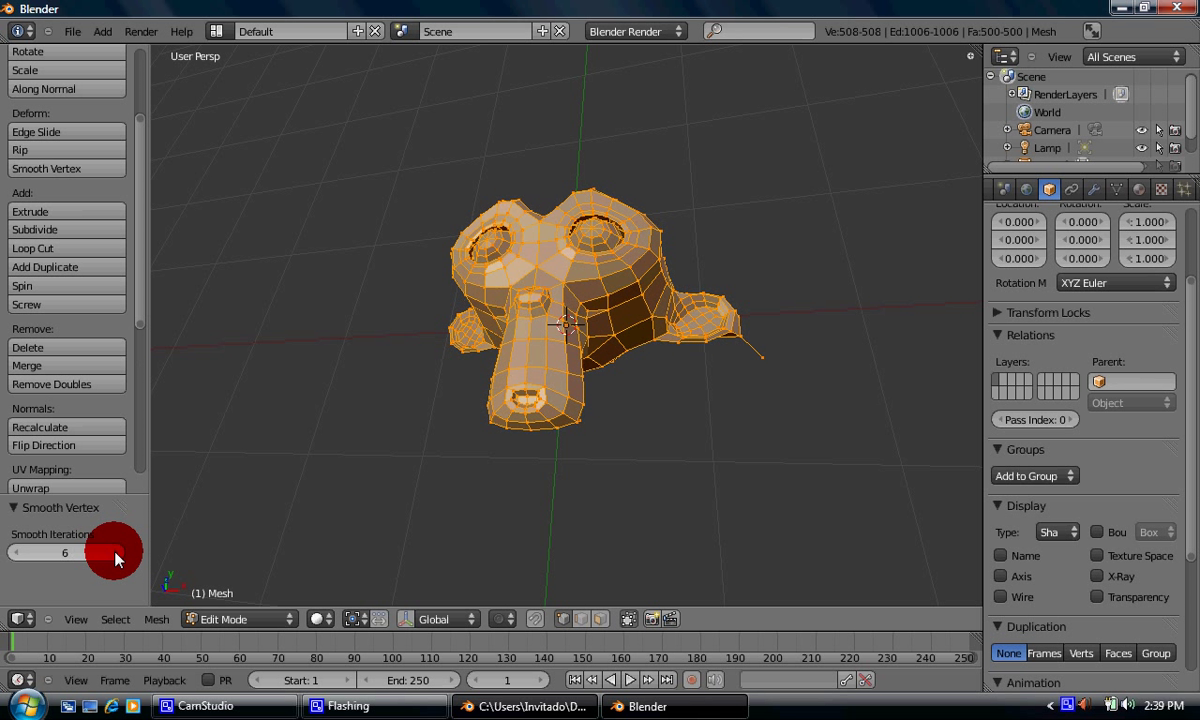
Step: Delete Suzanne and add a new cube mesh to the scene
key("Tab")
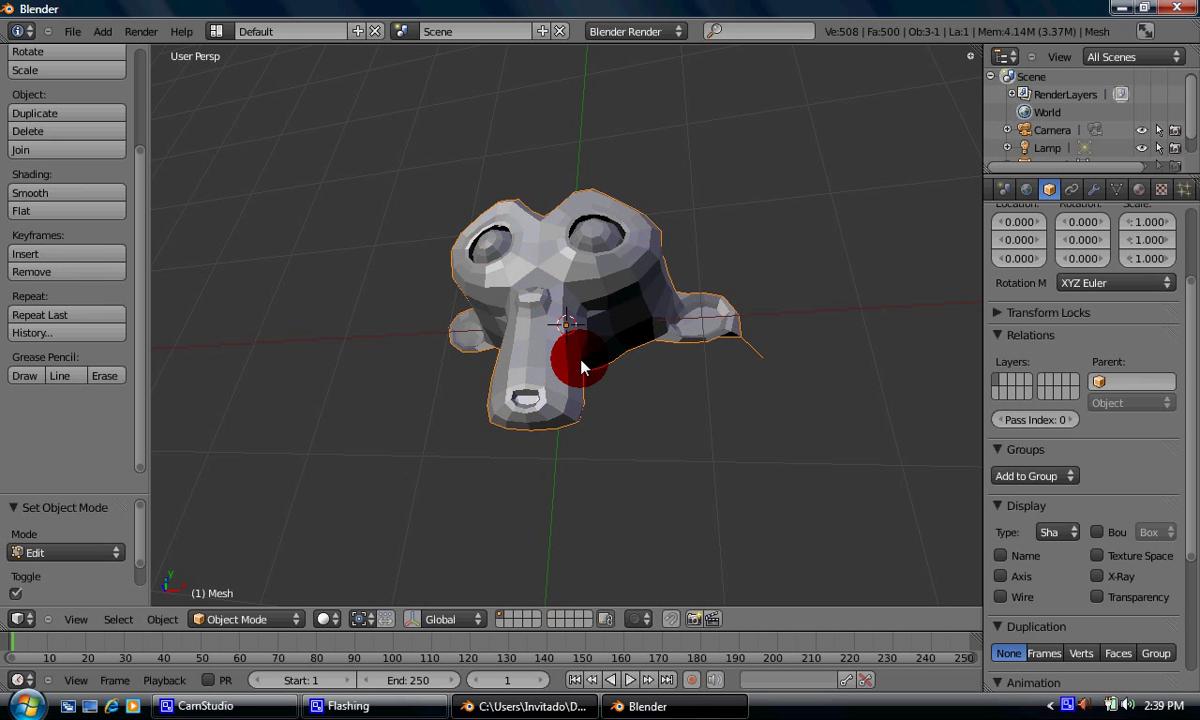
key("x")
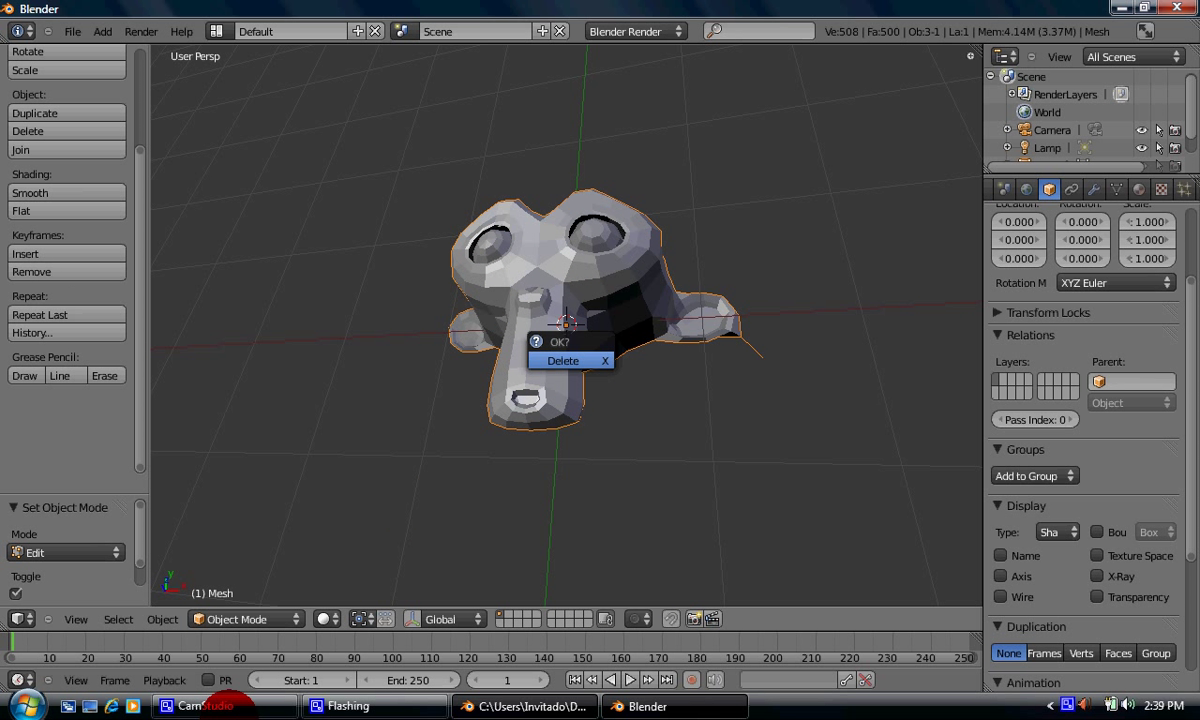
key("Return")
key("space")
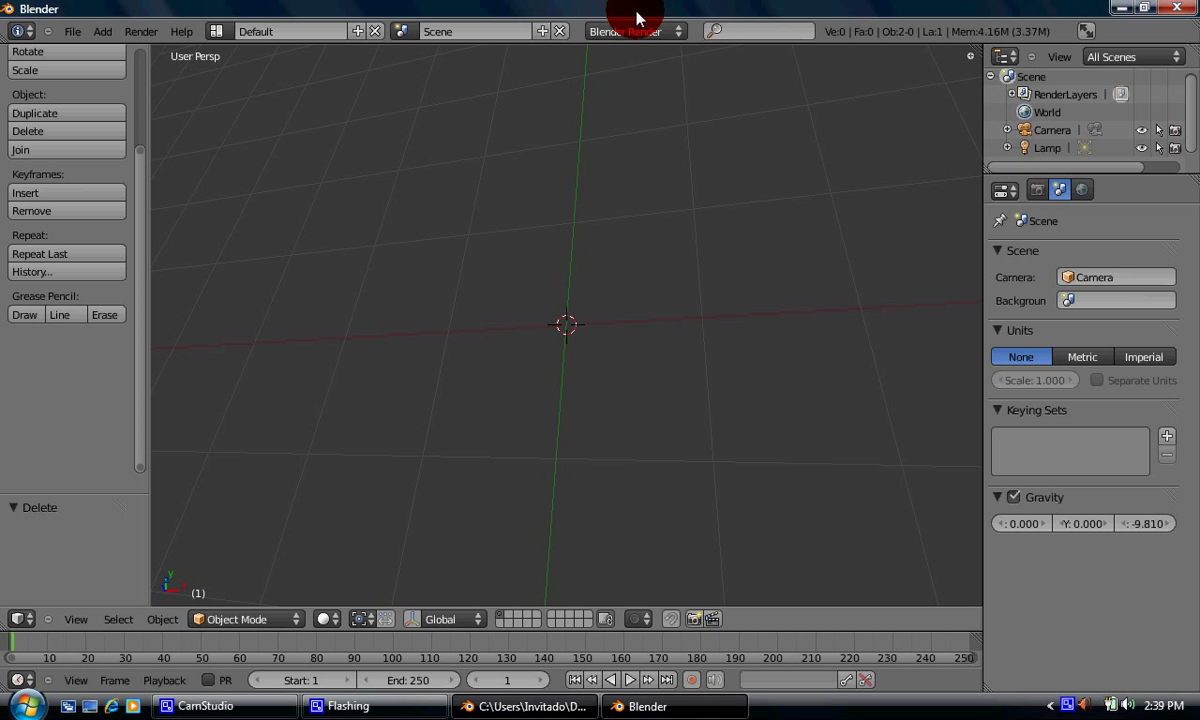
key("shift+a")
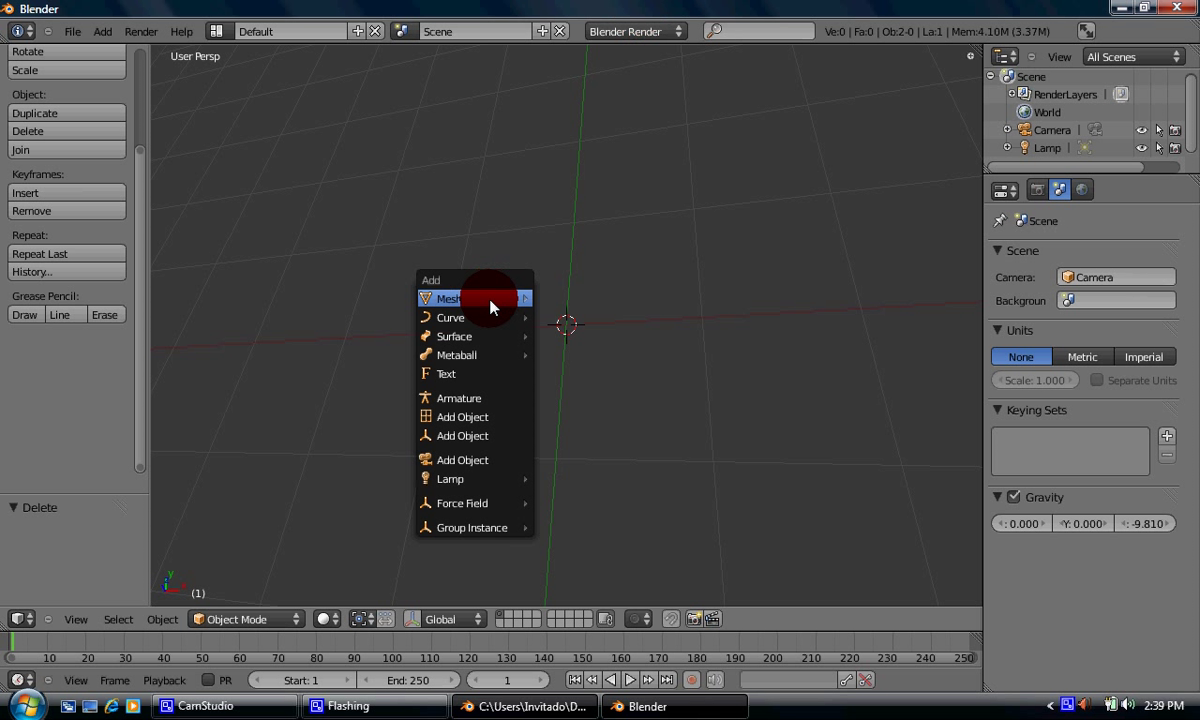
mouse_move(495, 300)
left_click(570, 316)
Step: In Edit Mode, subdivide the cube's mesh with Number of Cuts set to 2
key("Tab")
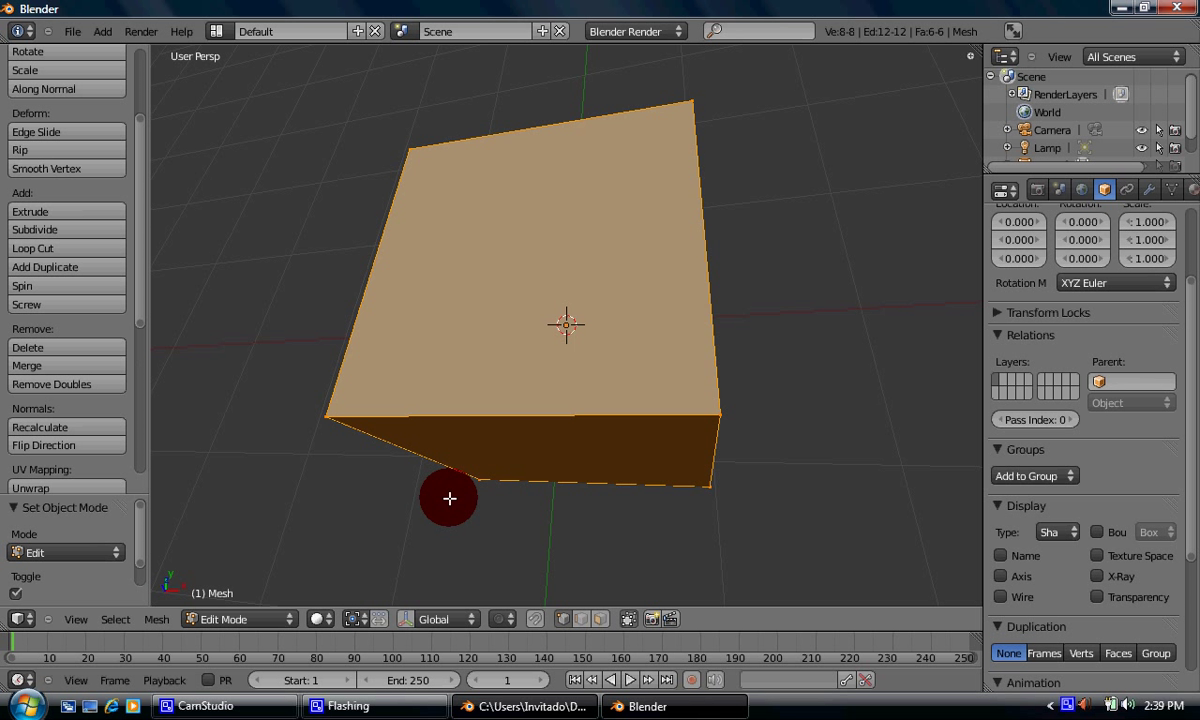
middle_click_drag(450, 498, 437, 240)
key("w")
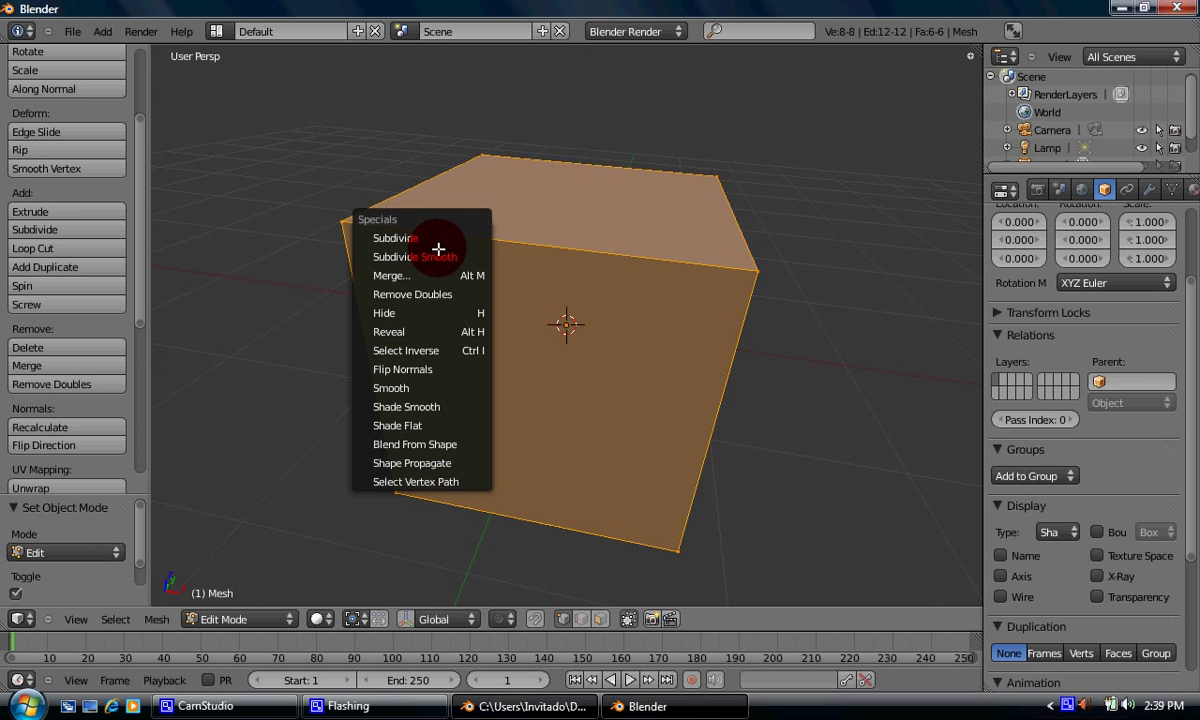
left_click(437, 238)
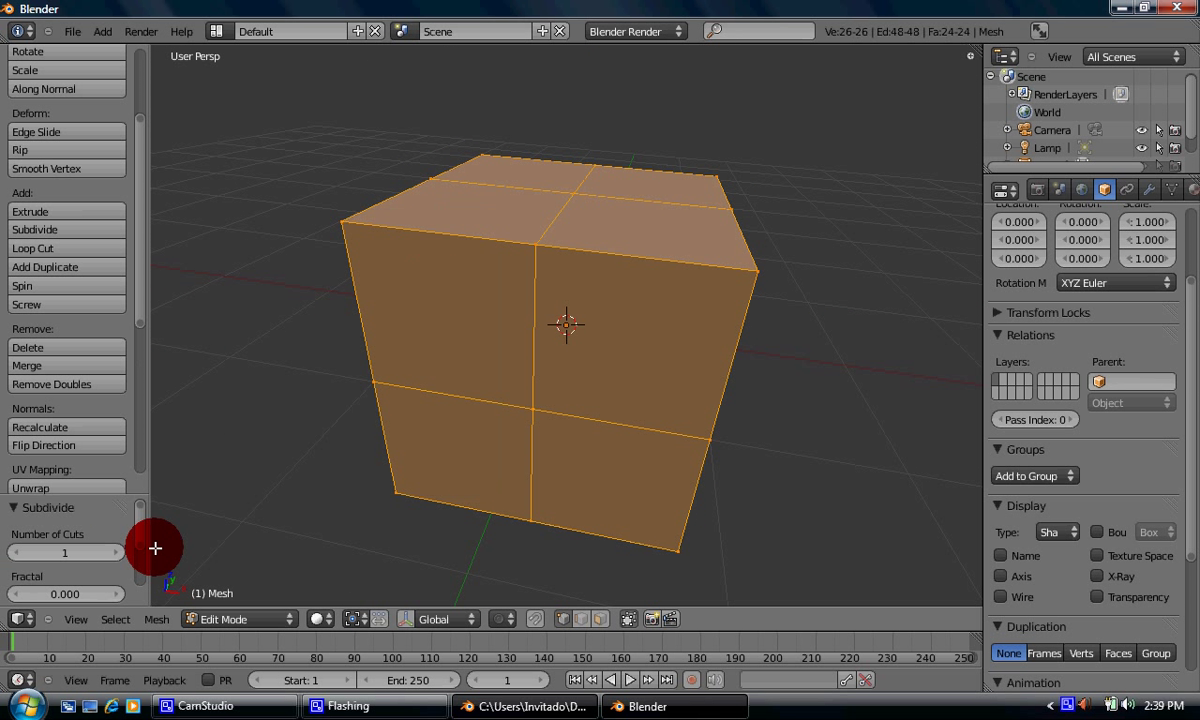
left_click(117, 555)
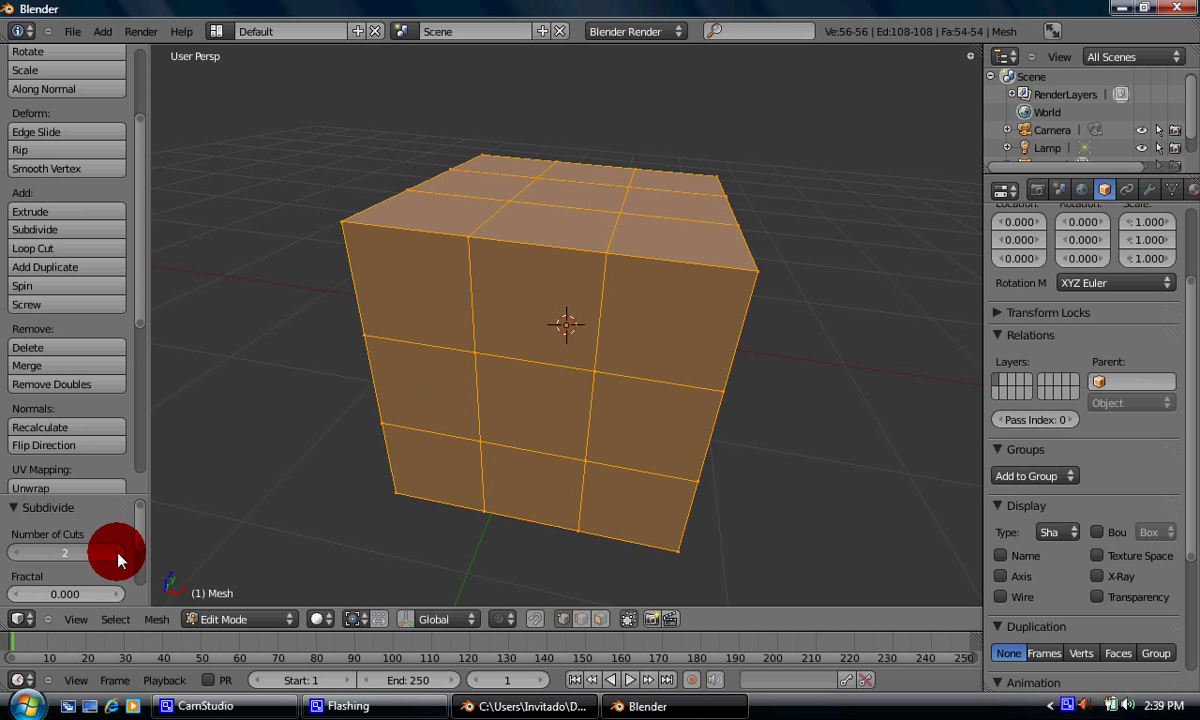
left_click(117, 555)
left_click_drag(58, 547, 16, 557)
left_click(16, 557)
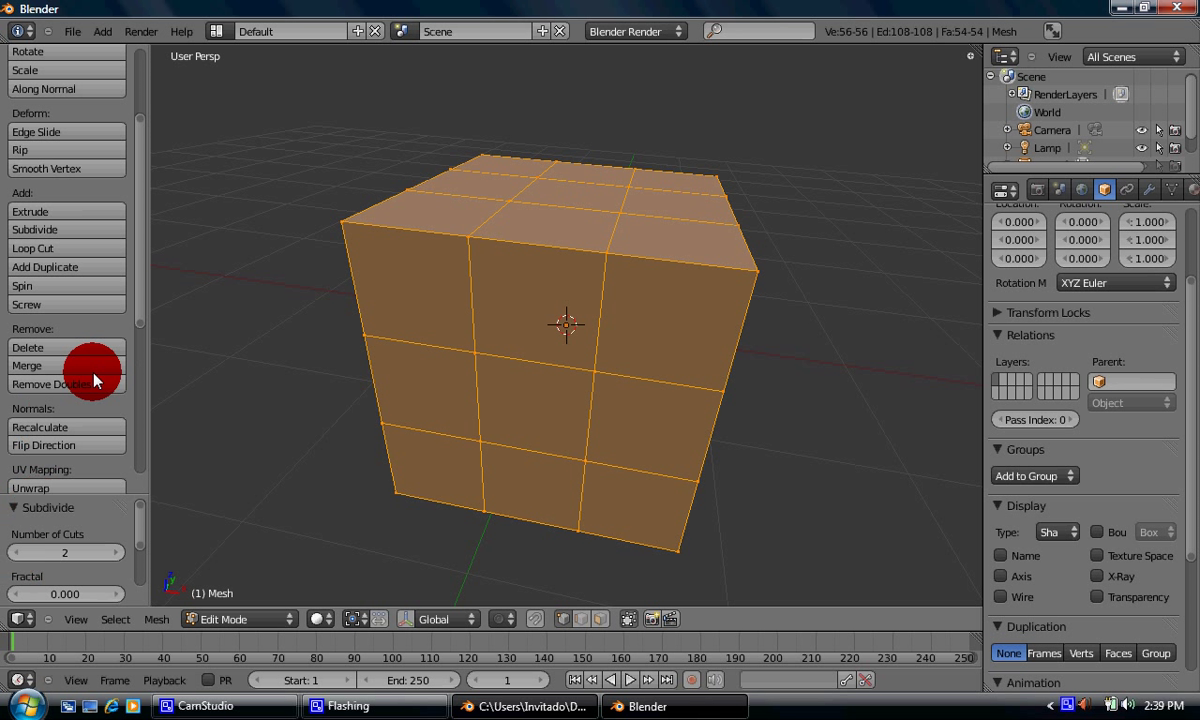
Step: Shade the subdivided cube Smooth from the tool shelf's Shading section, then revert it to Flat
scroll(94, 375, "down", 1)
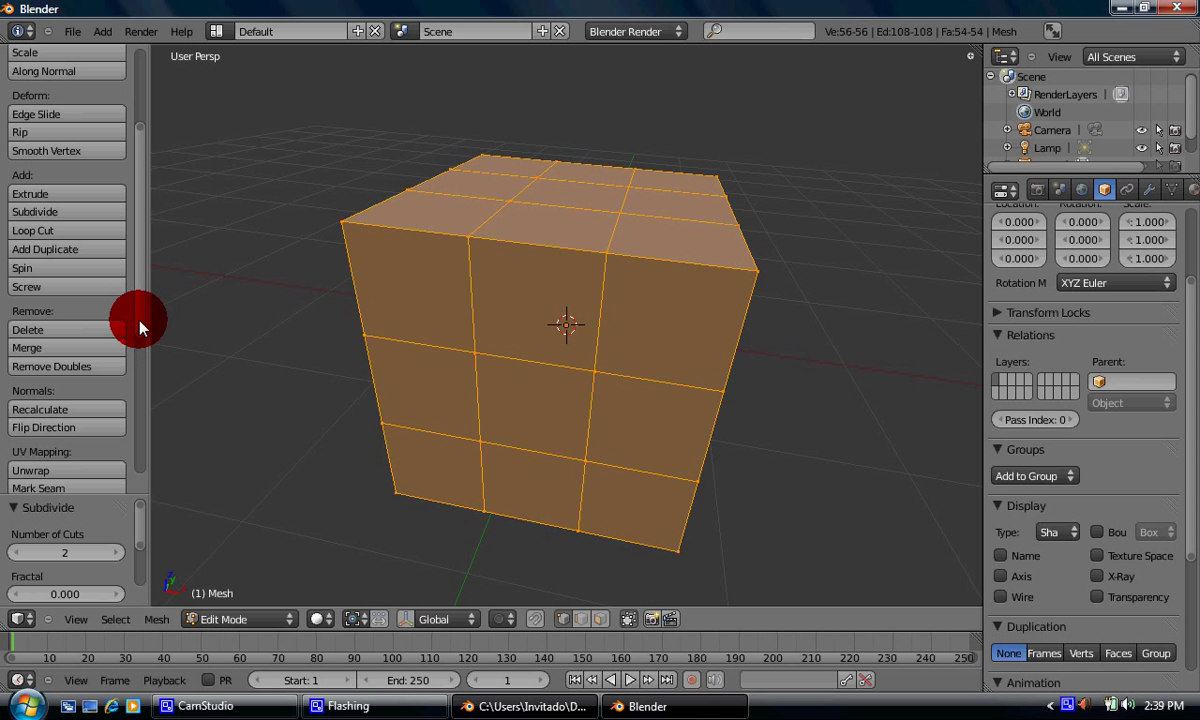
scroll(140, 335, "down", 6)
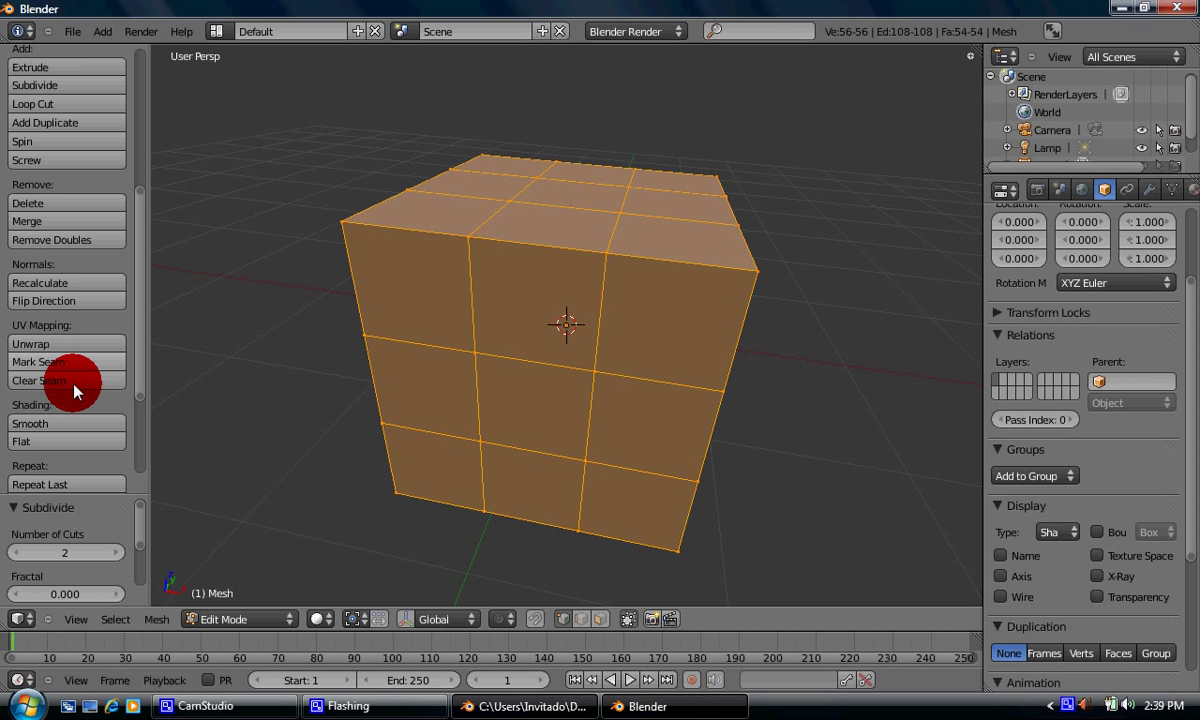
scroll(71, 396, "down", 2)
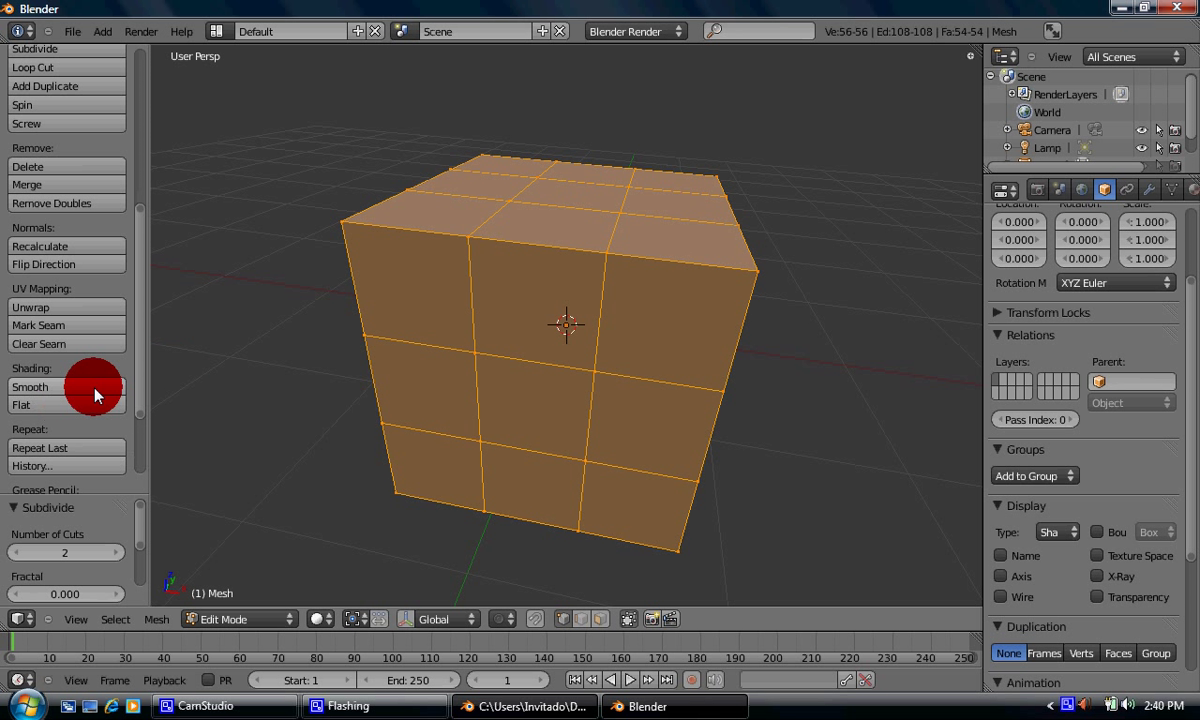
left_click(94, 392)
left_click(87, 405)
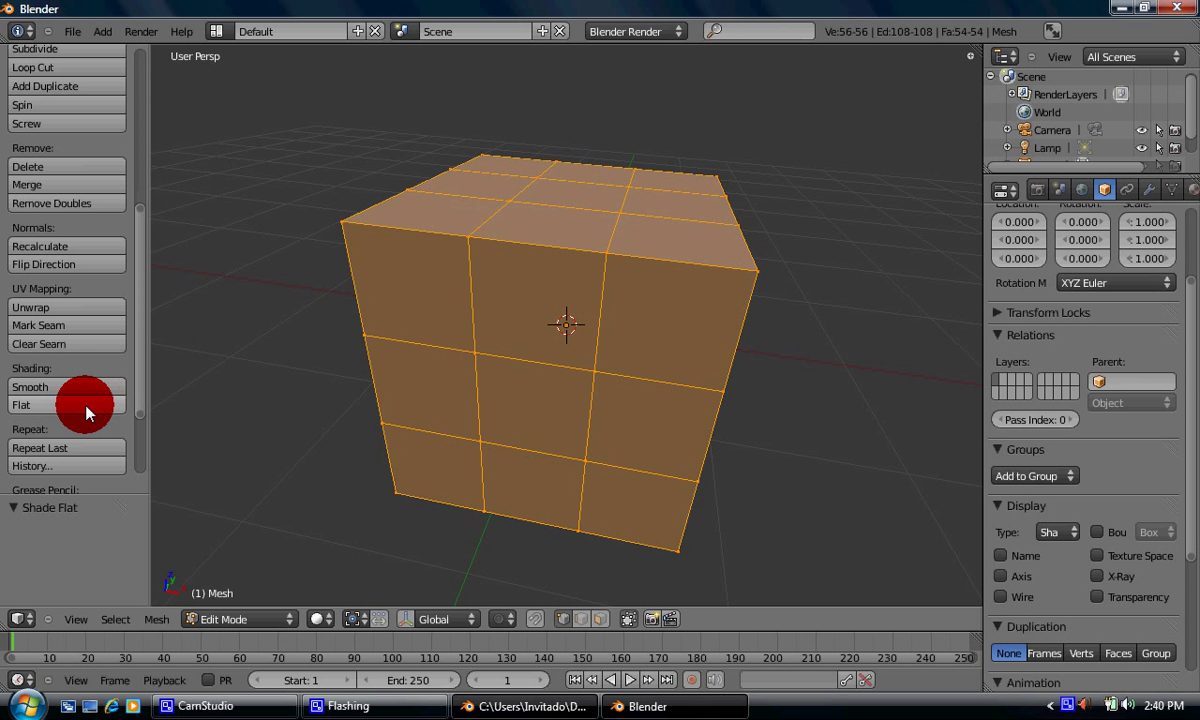
left_click(122, 250)
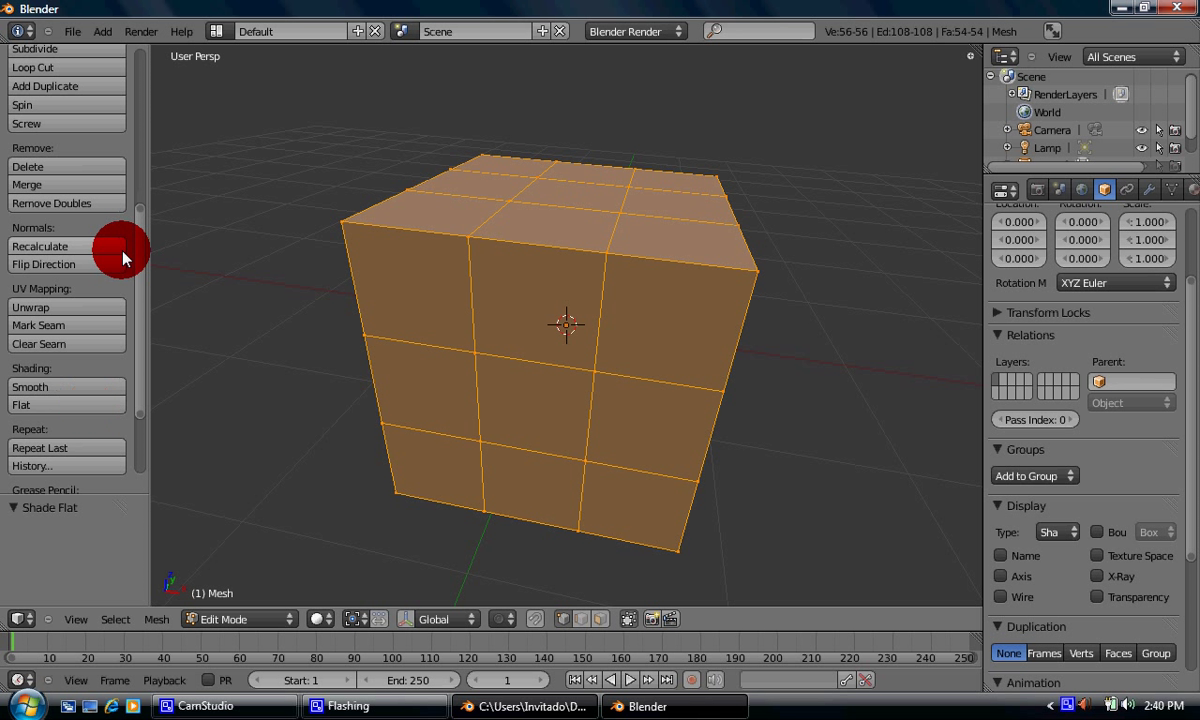
scroll(139, 310, "down", 3)
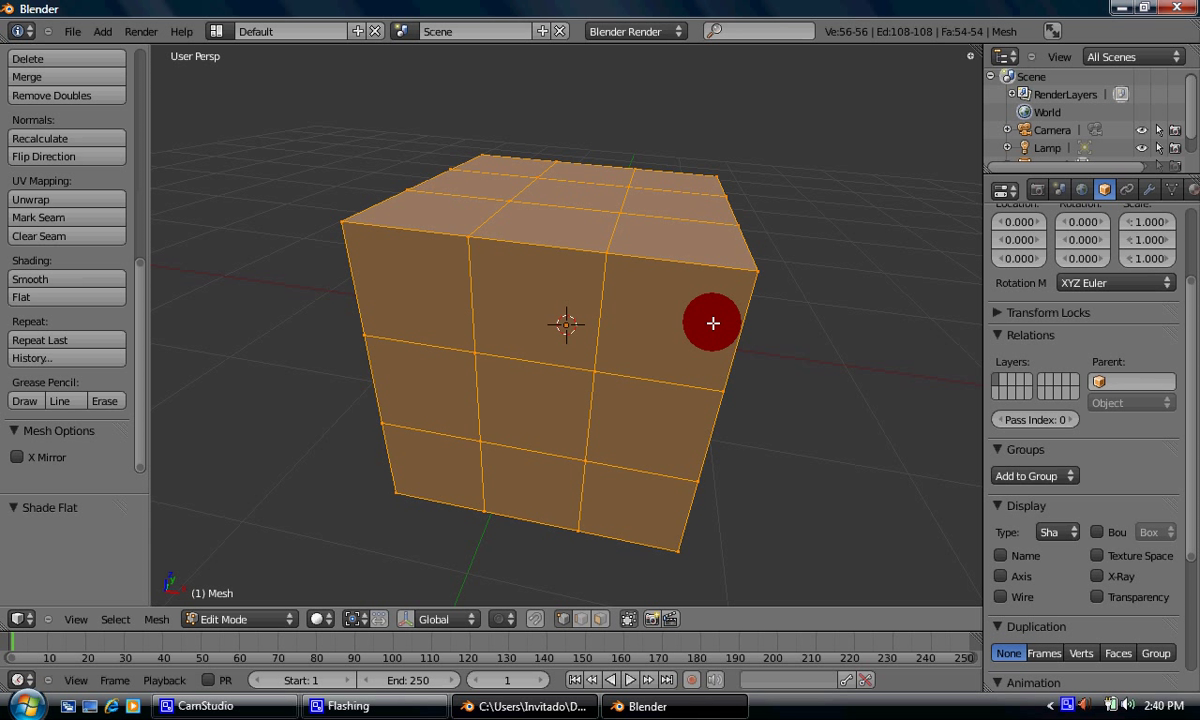
Step: Add a loop cut across the cube, slid to its right edge
key("a")
key("ctrl+r")
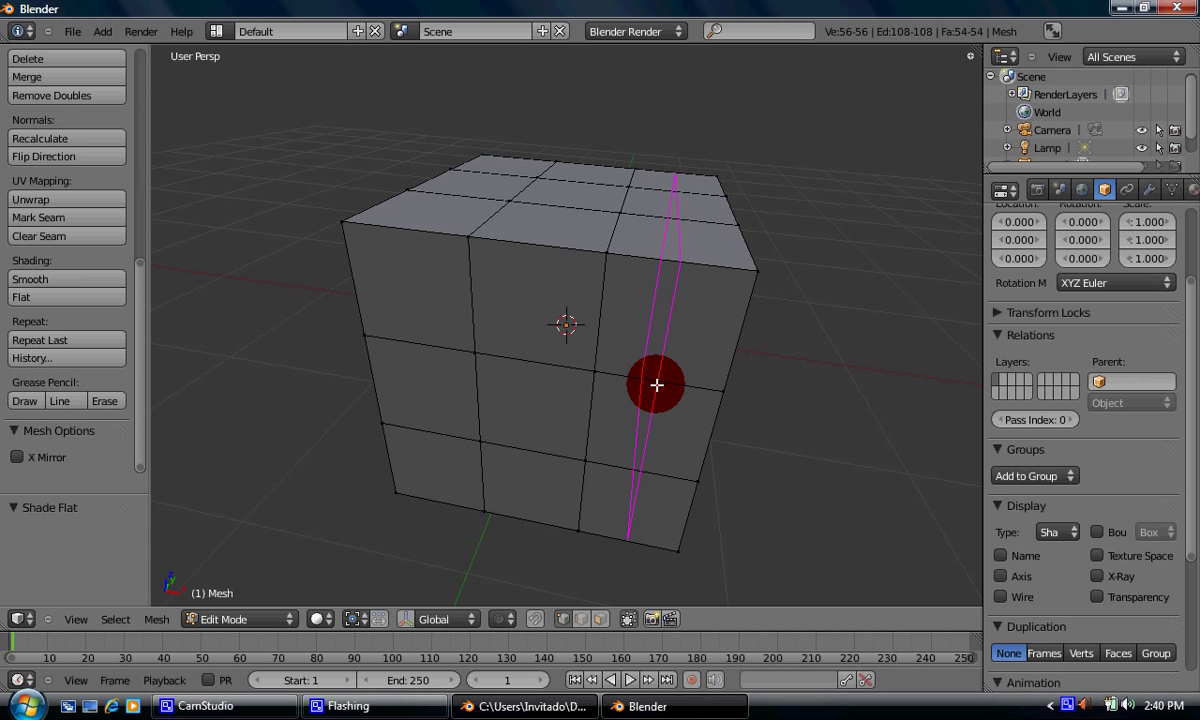
left_click(675, 483)
left_click(510, 598)
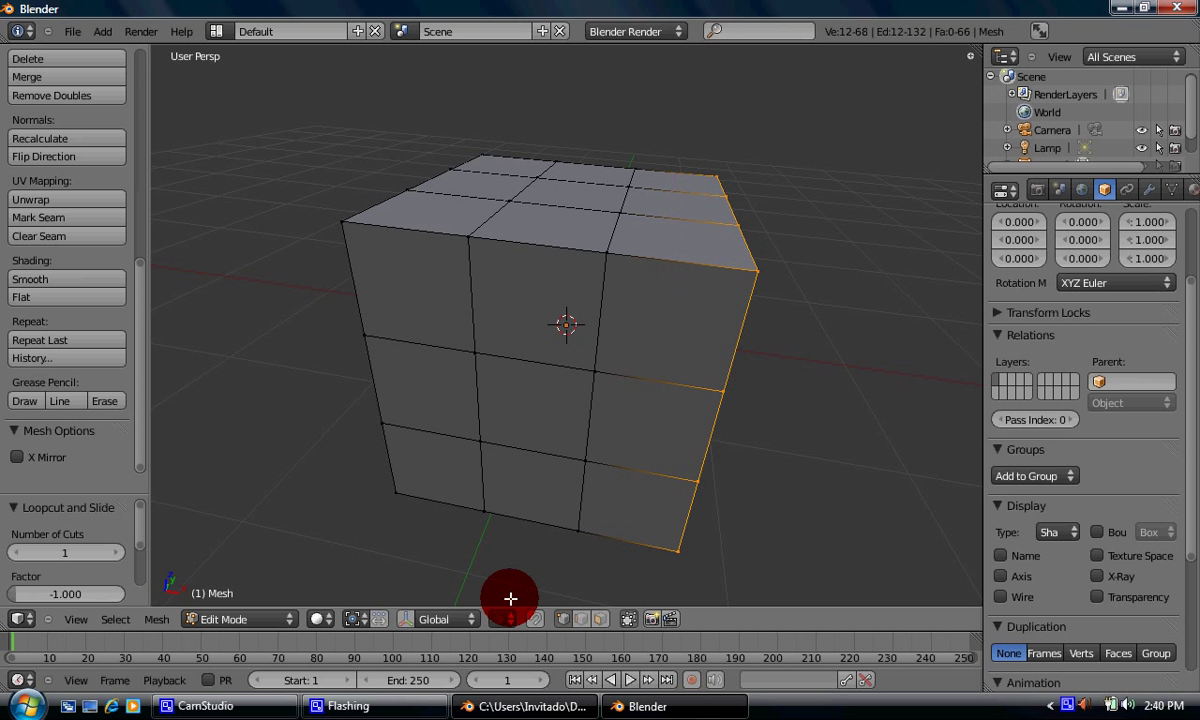
Step: Switch to Object Mode and delete the cube, leaving only camera and lamp
left_click(250, 625)
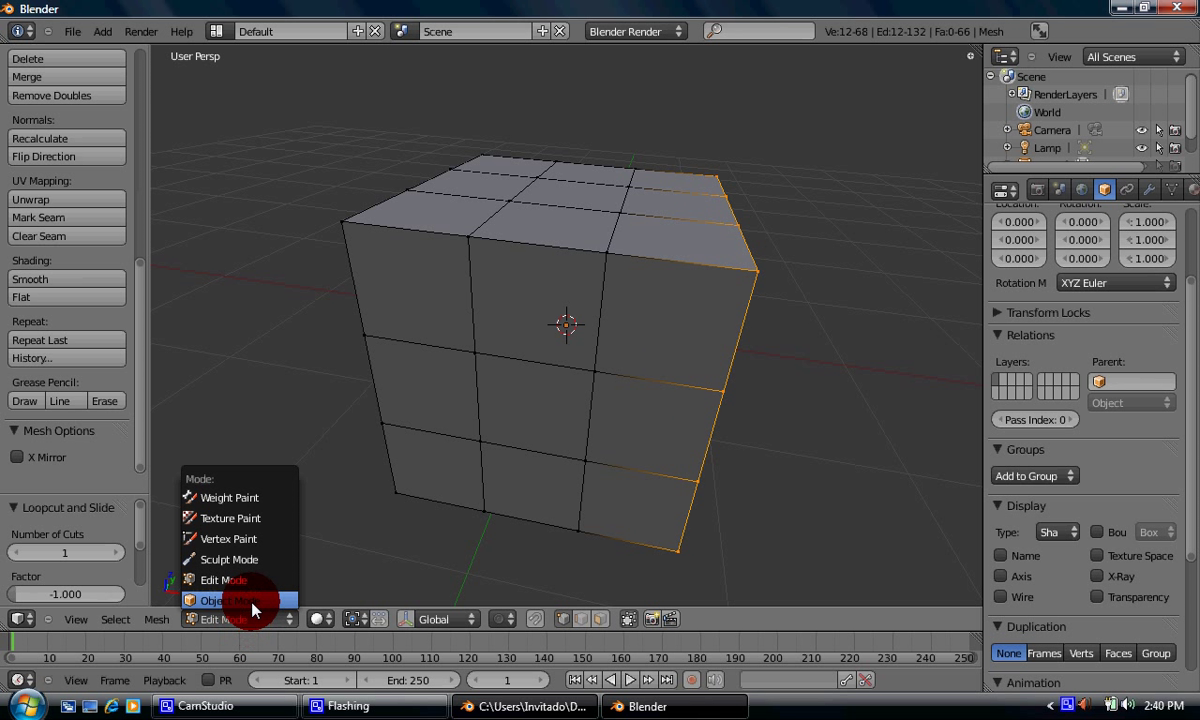
left_click(246, 607)
key("x")
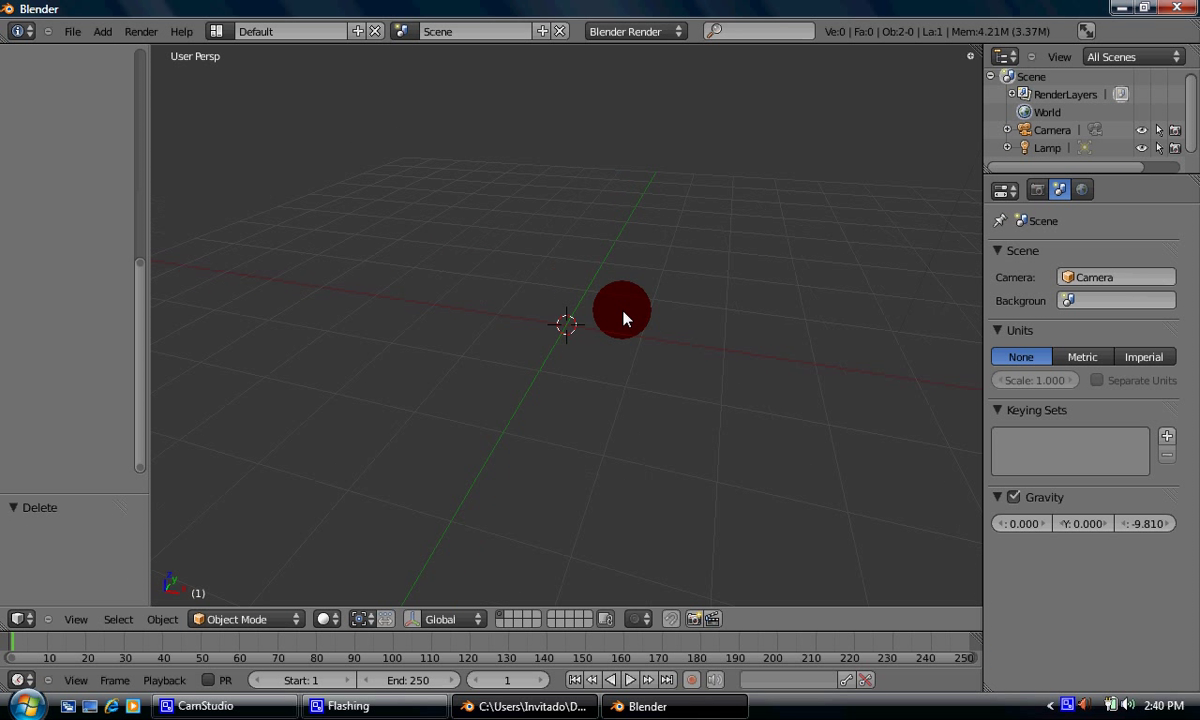
Step: Look down on the empty grid and show the Render properties, briefly checking the Add and File menus
middle_click_drag(624, 316, 1040, 290)
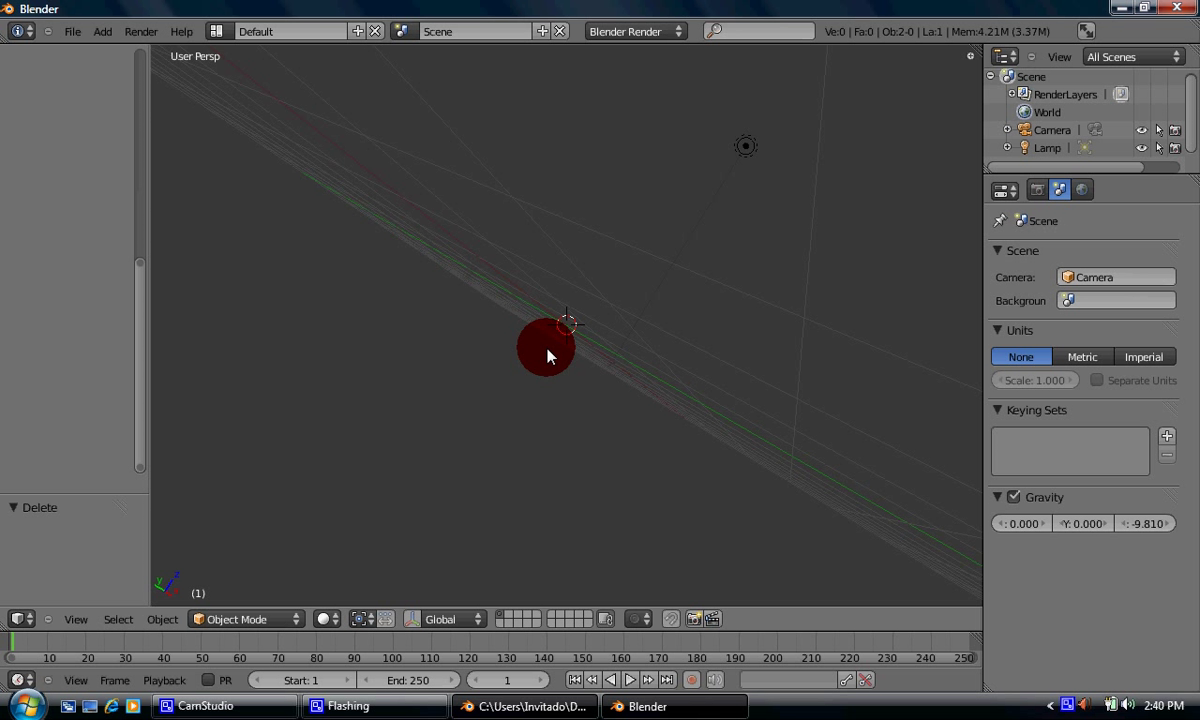
middle_click_drag(548, 357, 546, 244)
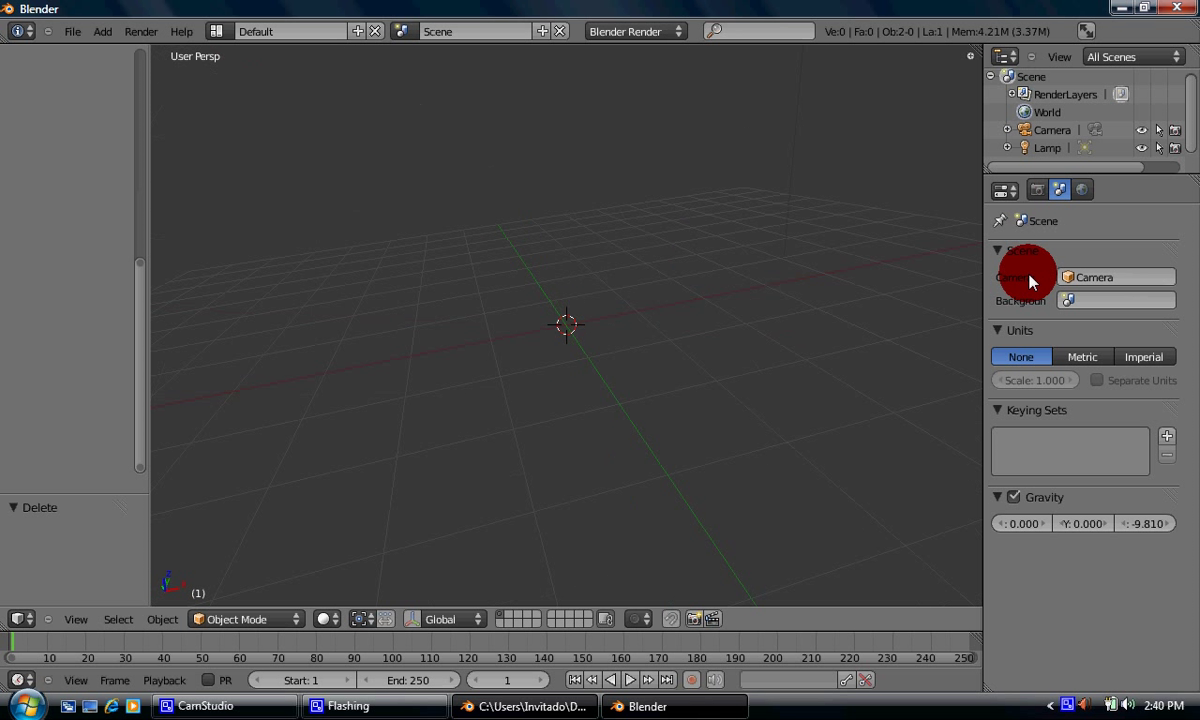
left_click(1037, 190)
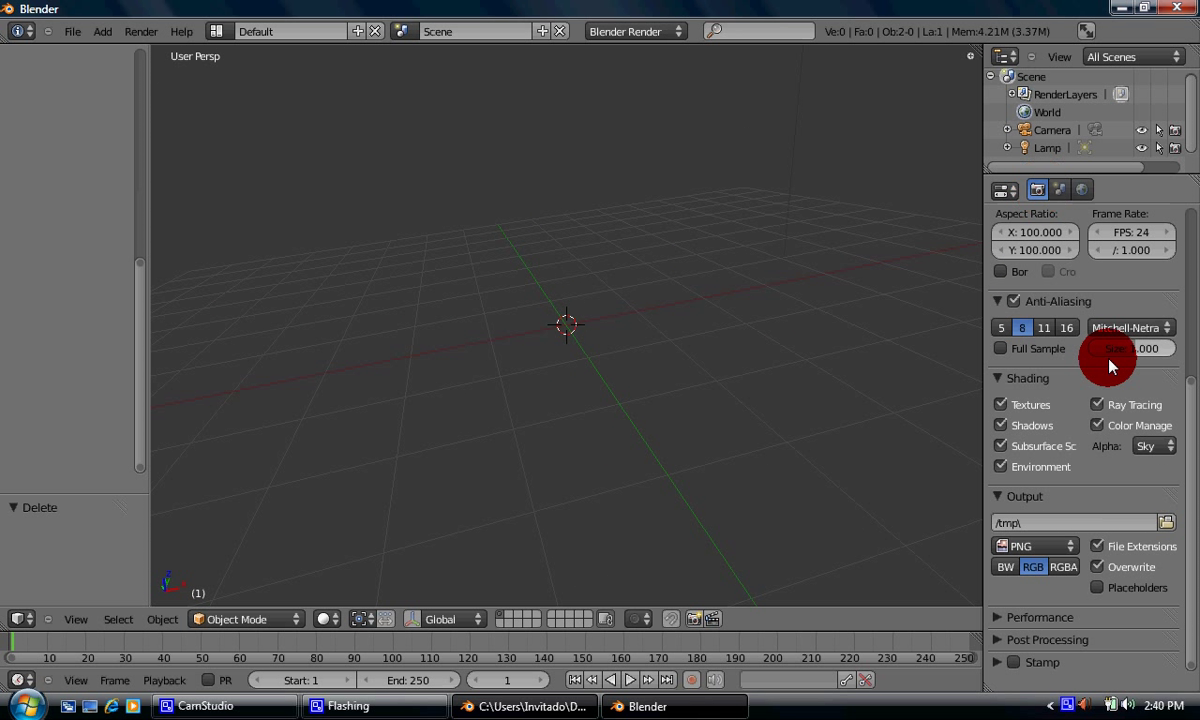
scroll(1036, 322, "up", 1)
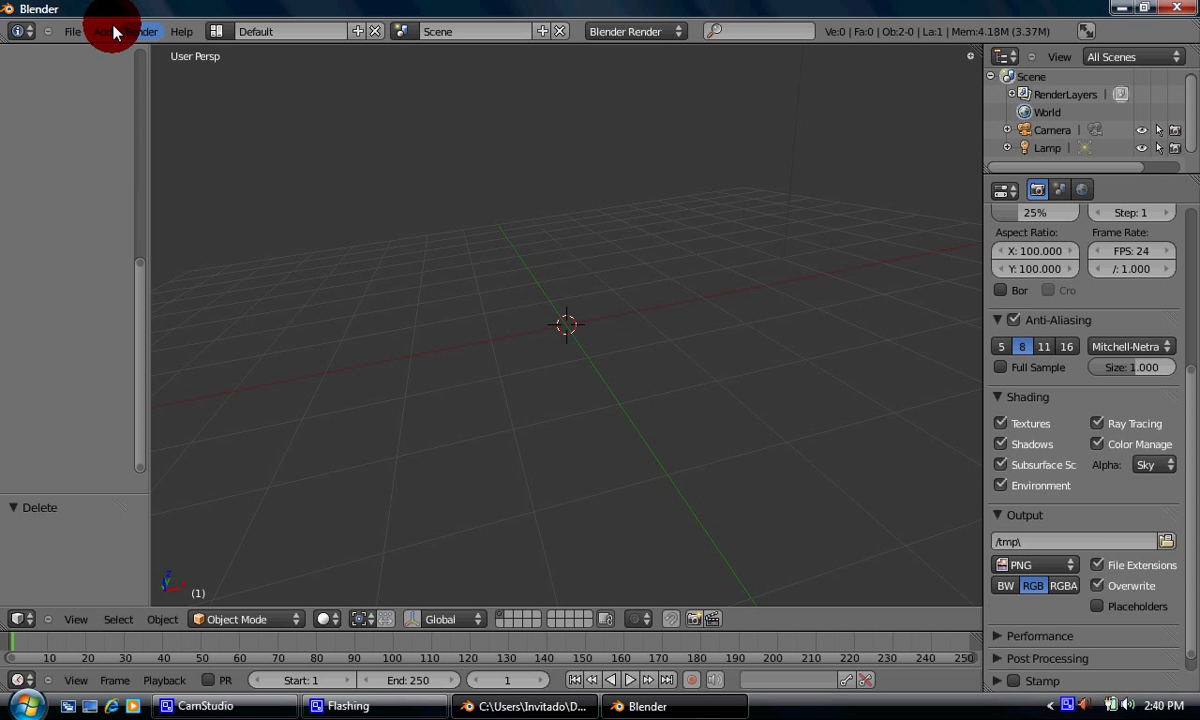
left_click(112, 31)
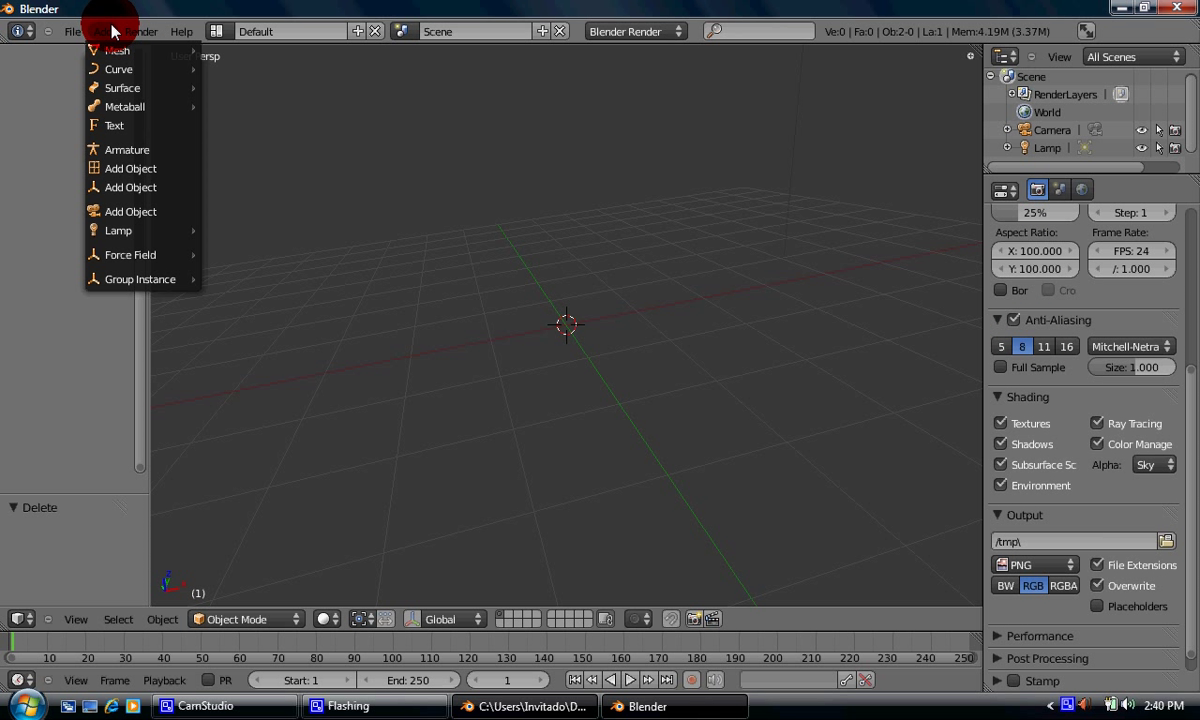
left_click(77, 32)
left_click(77, 32)
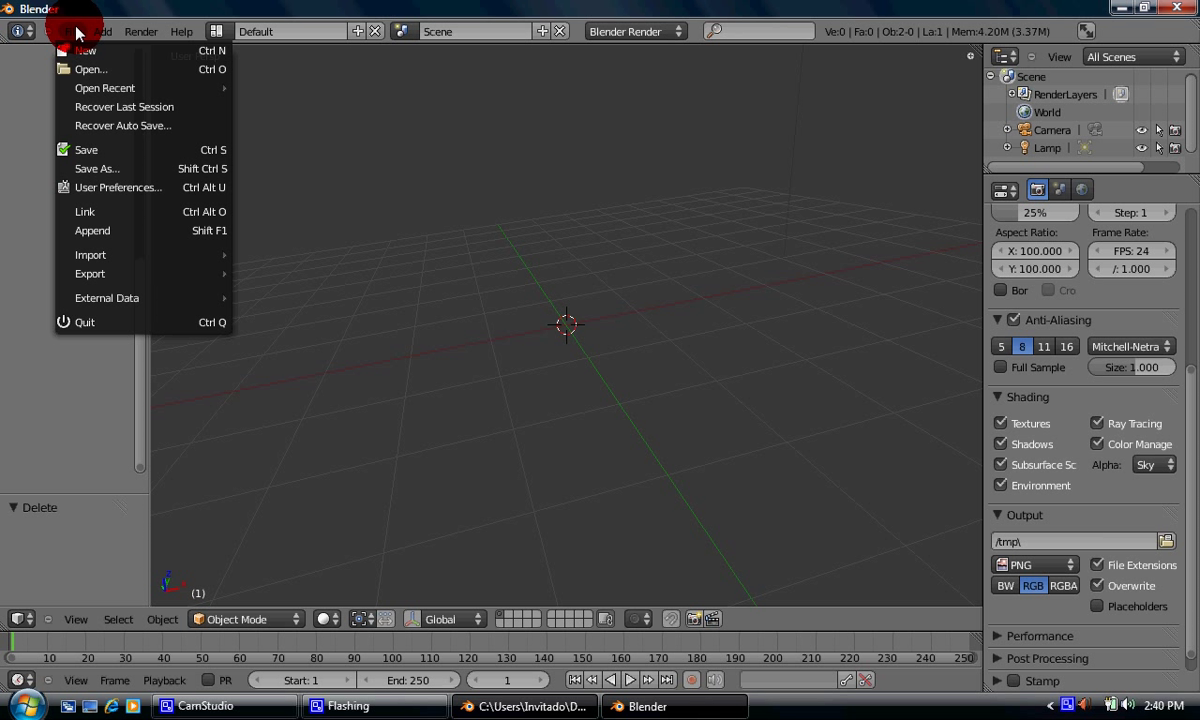
left_click(300, 4)
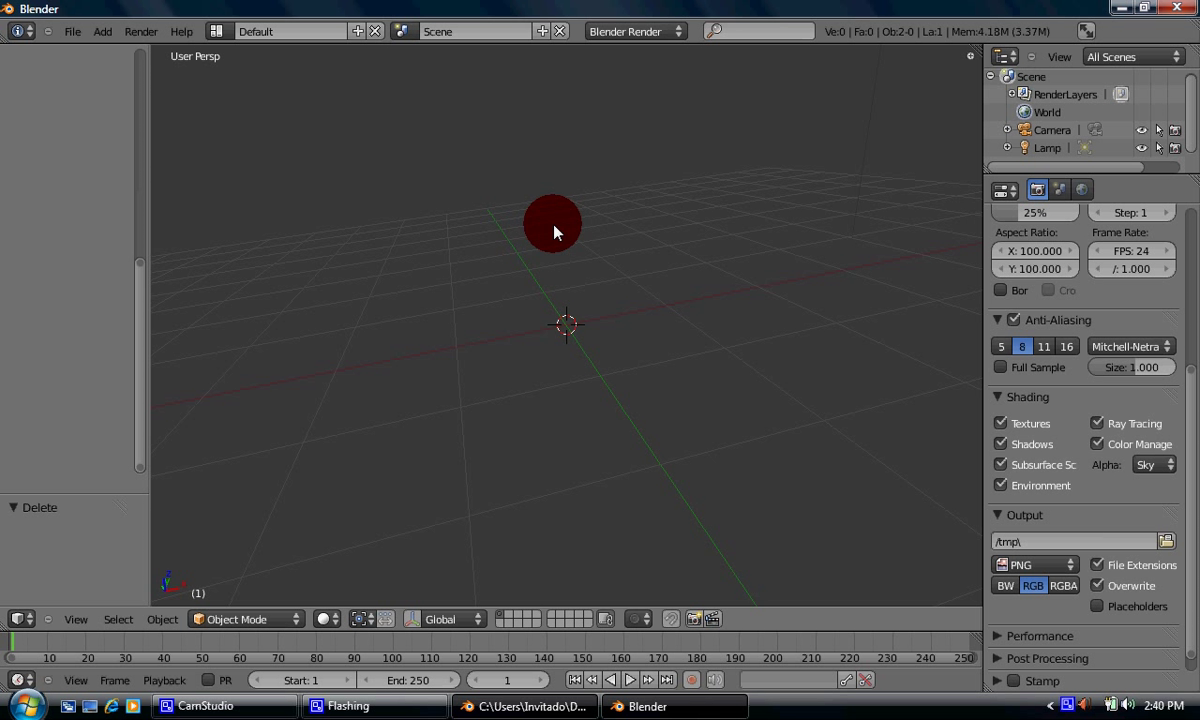
middle_click_drag(551, 265, 548, 274)
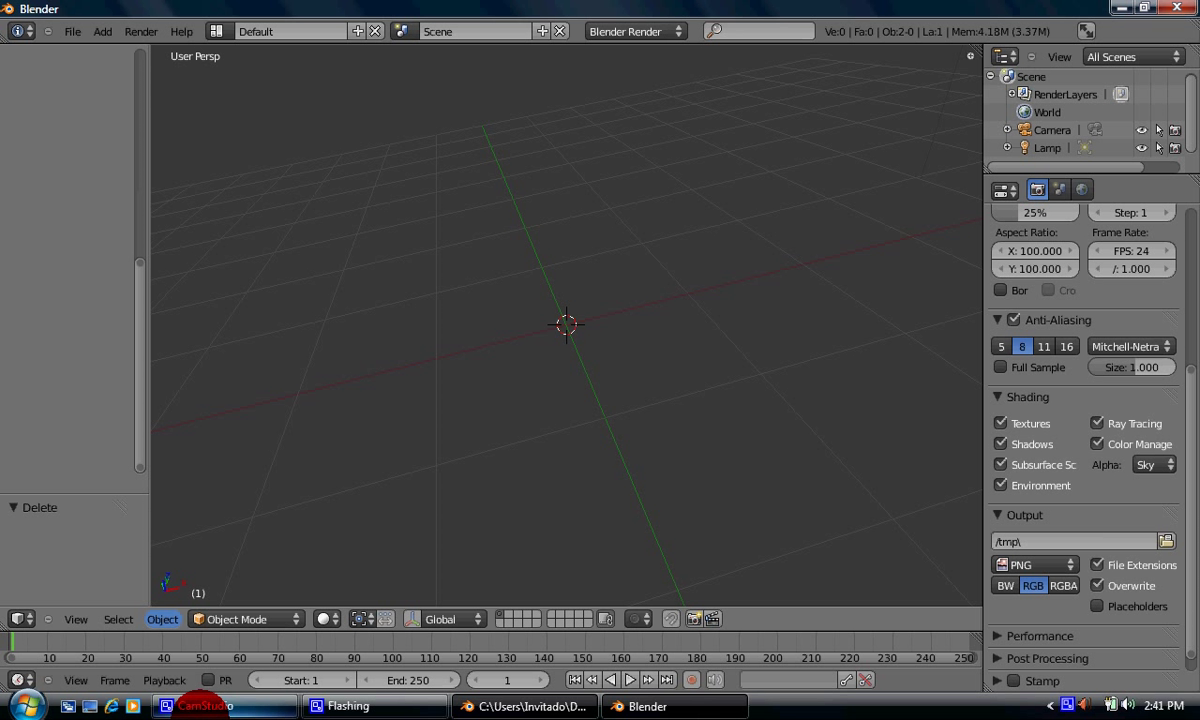
Step: Restore the CamStudio recorder window from the taskbar to view the capture status
left_click(205, 706)
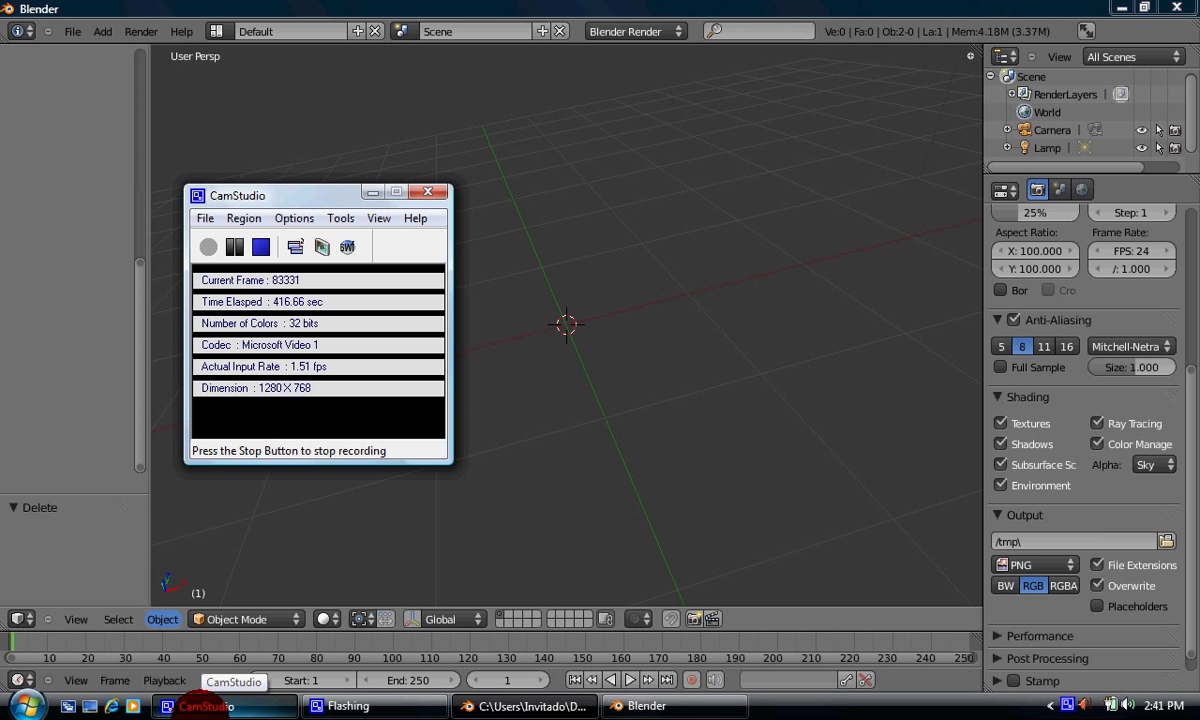